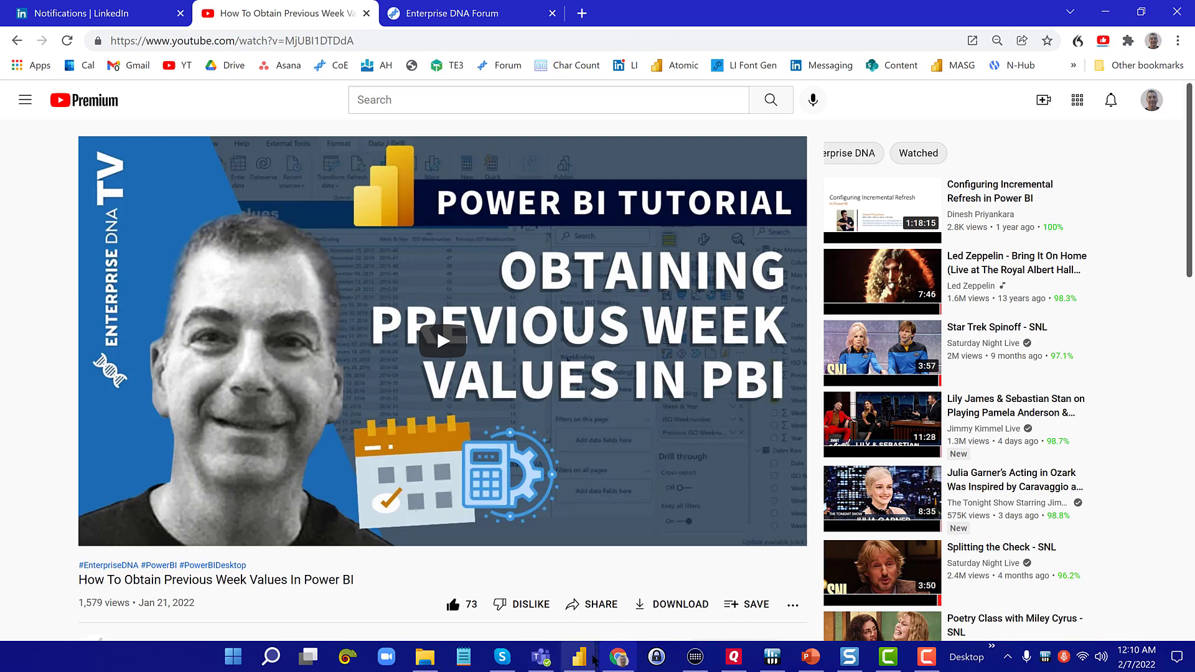
Bring the Power BI Desktop window with the Week 53 report to the front
{"action": "mouse_move", "coordinate": [585, 653]}
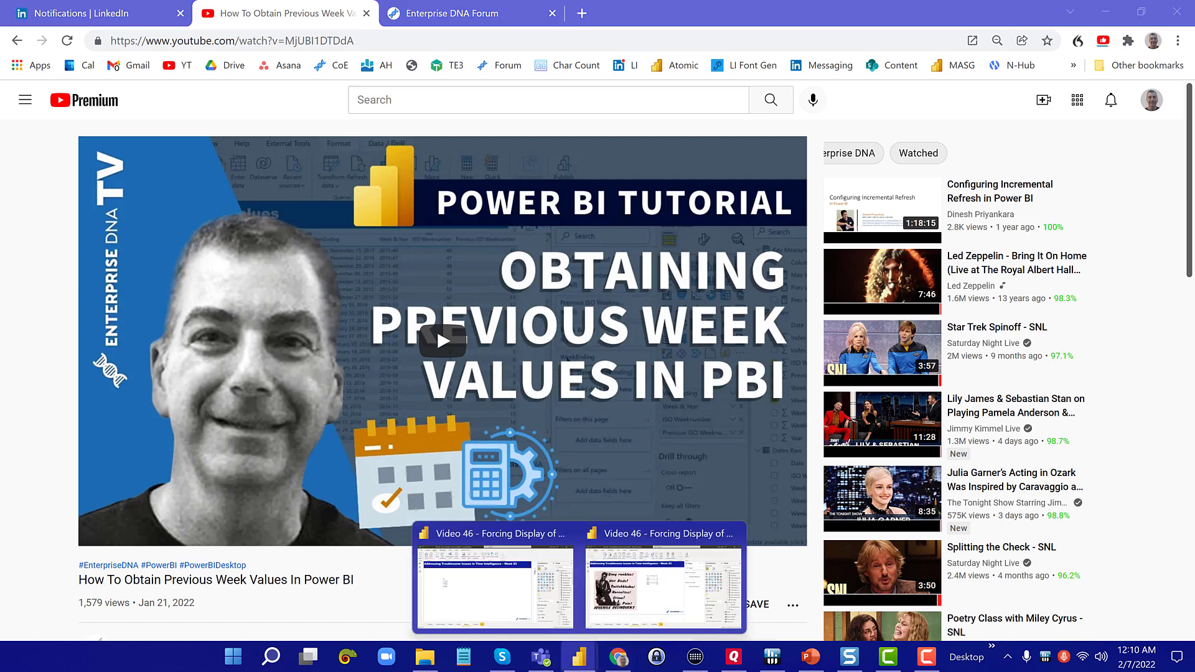
{"action": "left_click", "coordinate": [577, 545]}
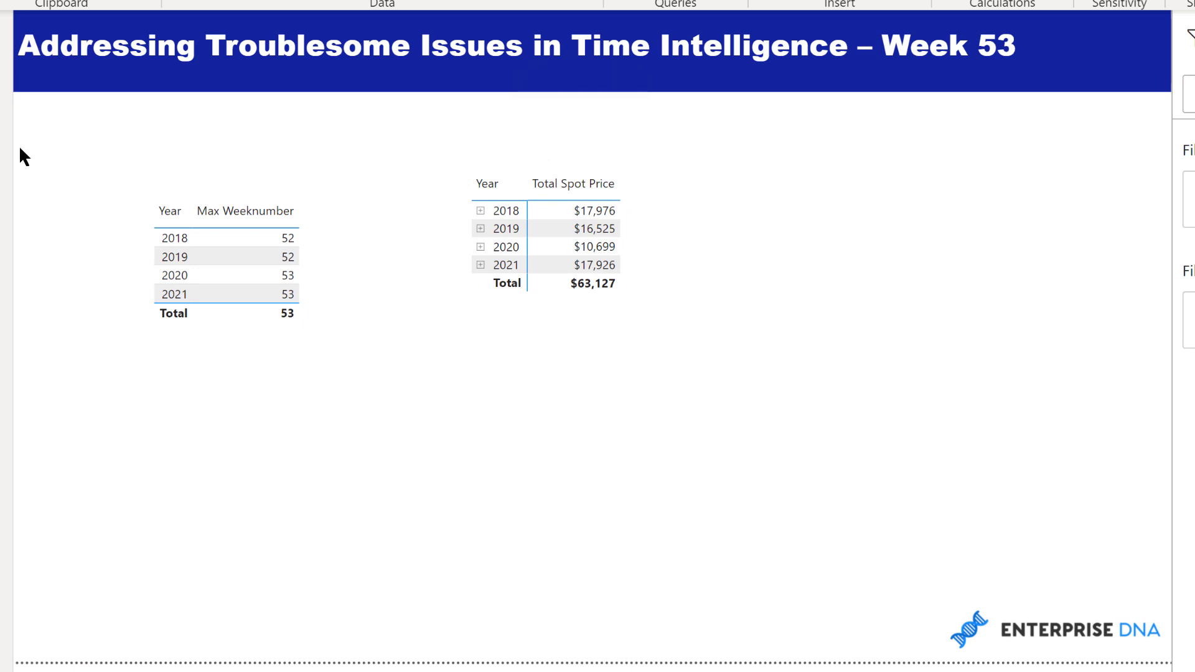
{"action": "left_click", "coordinate": [23, 116]}
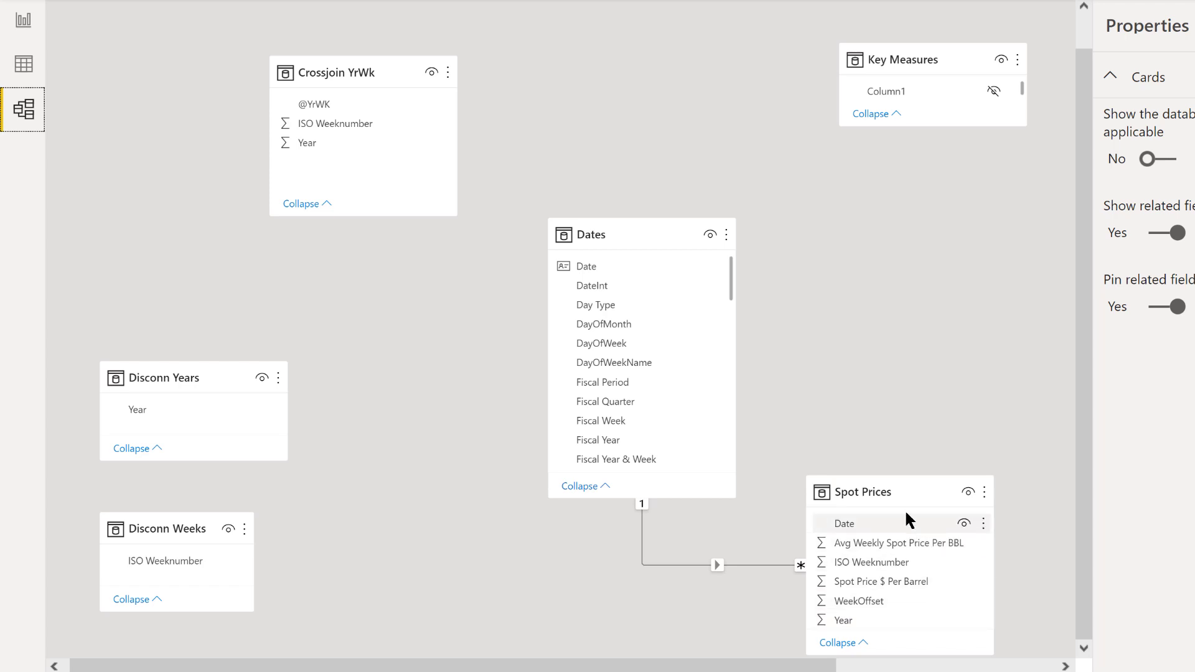
{"action": "left_click", "coordinate": [27, 30]}
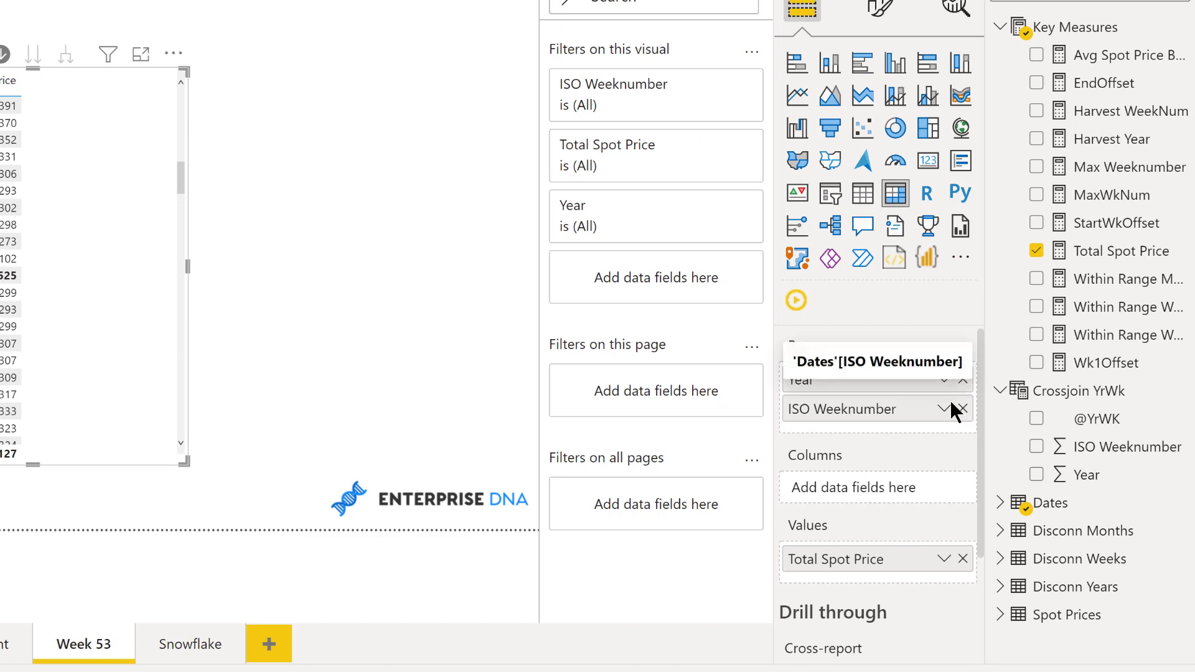
Turn on Show items with no data for the ISO Weeknumber row field, then check the Year field options
{"action": "left_click", "coordinate": [950, 400]}
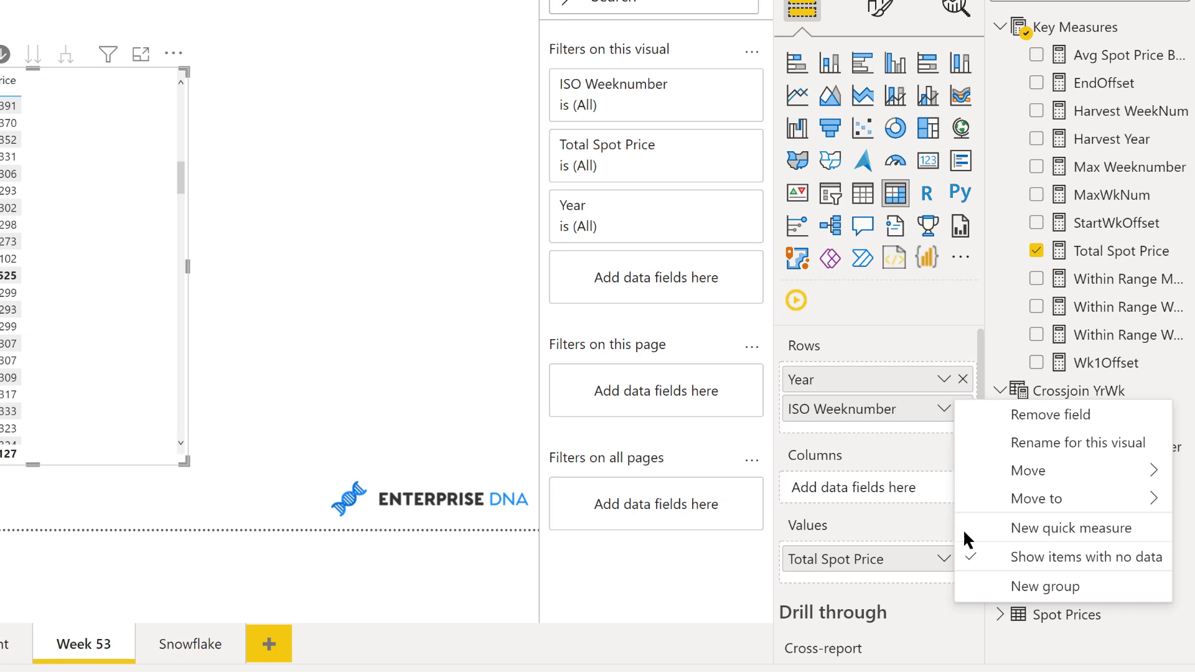
{"action": "left_click", "coordinate": [981, 554]}
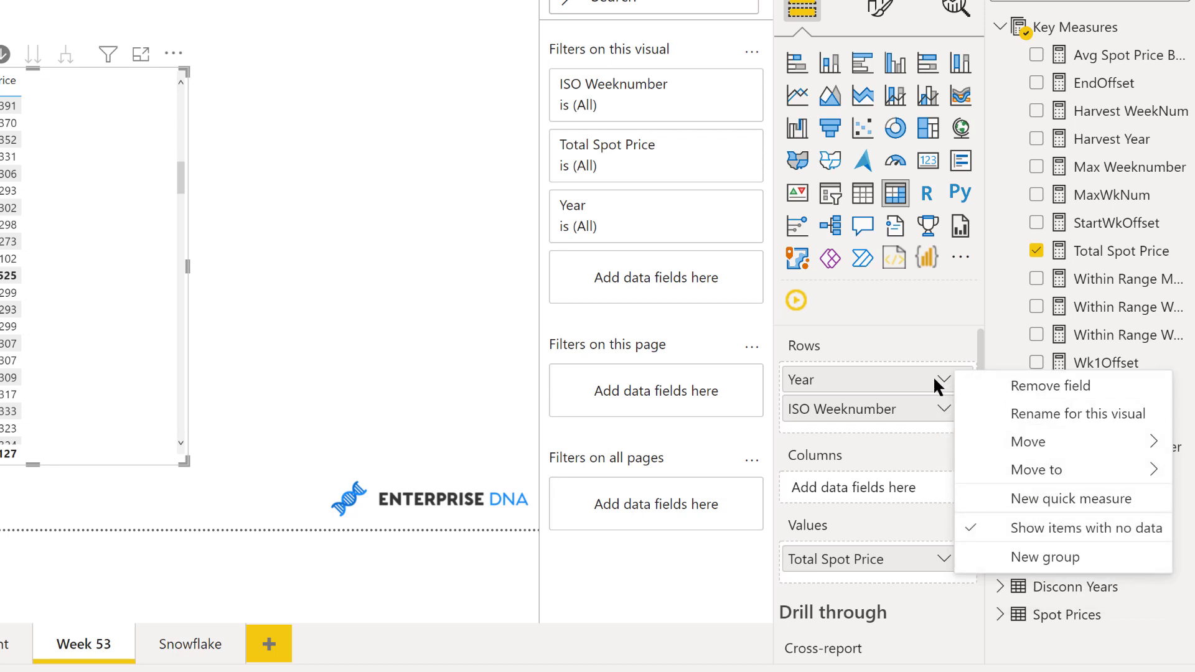
{"action": "left_click", "coordinate": [933, 378]}
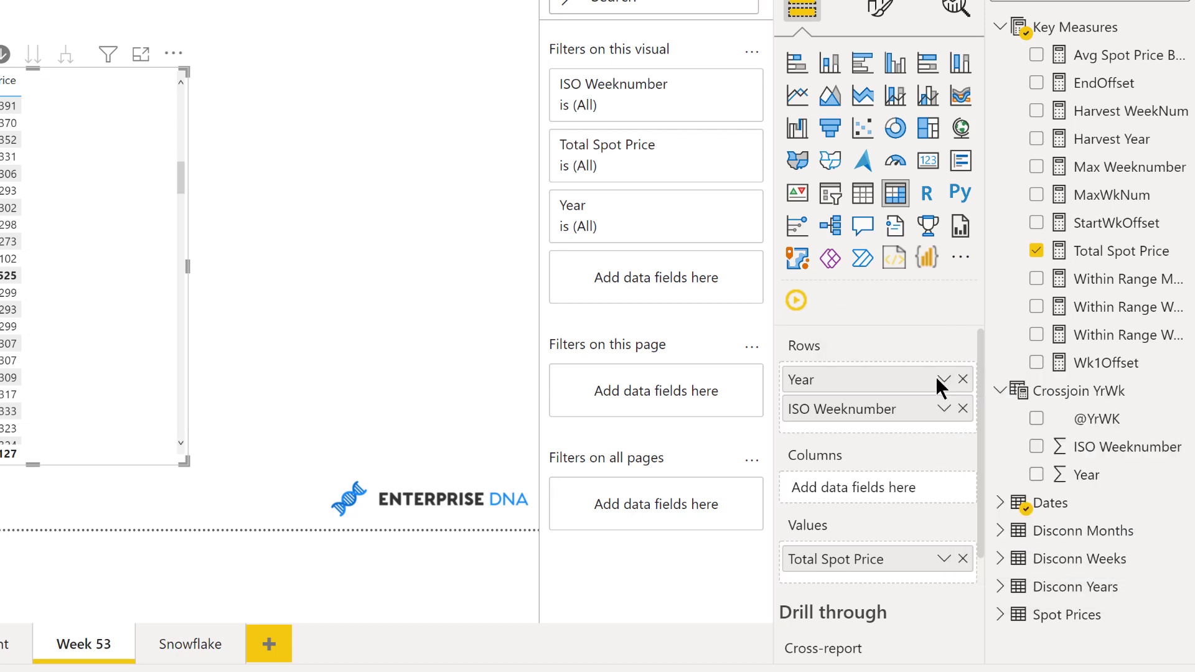
{"action": "left_click", "coordinate": [943, 379]}
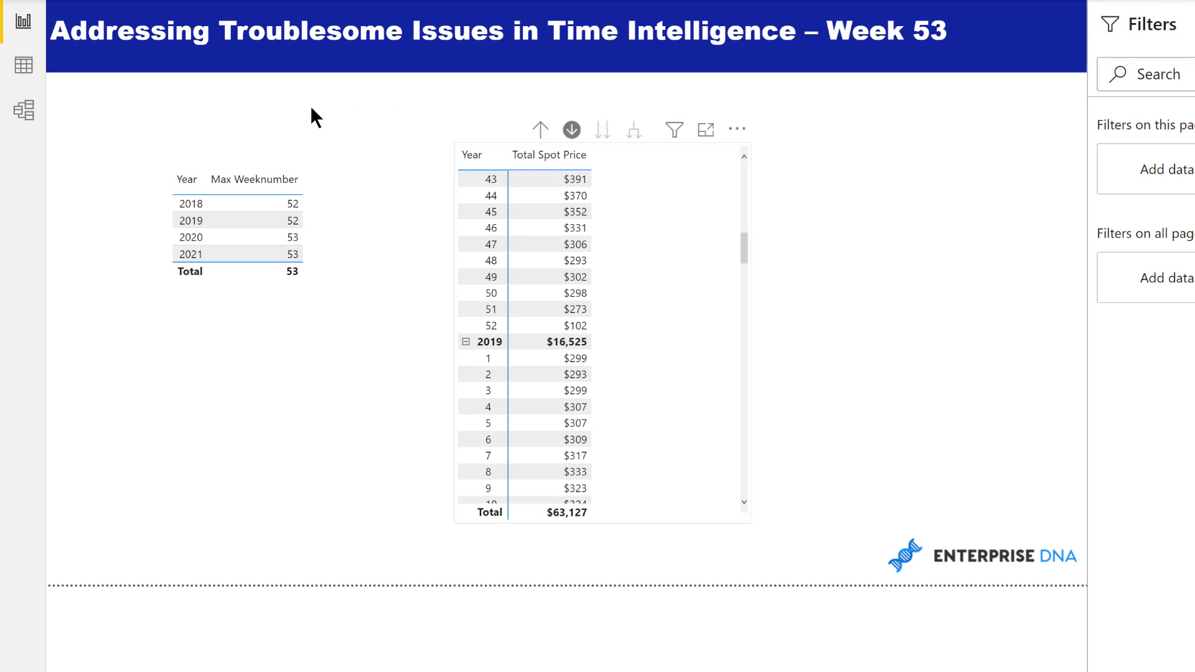
Look over the table diagram in Model view, then return to the Week 53 report page
{"action": "left_click", "coordinate": [35, 108]}
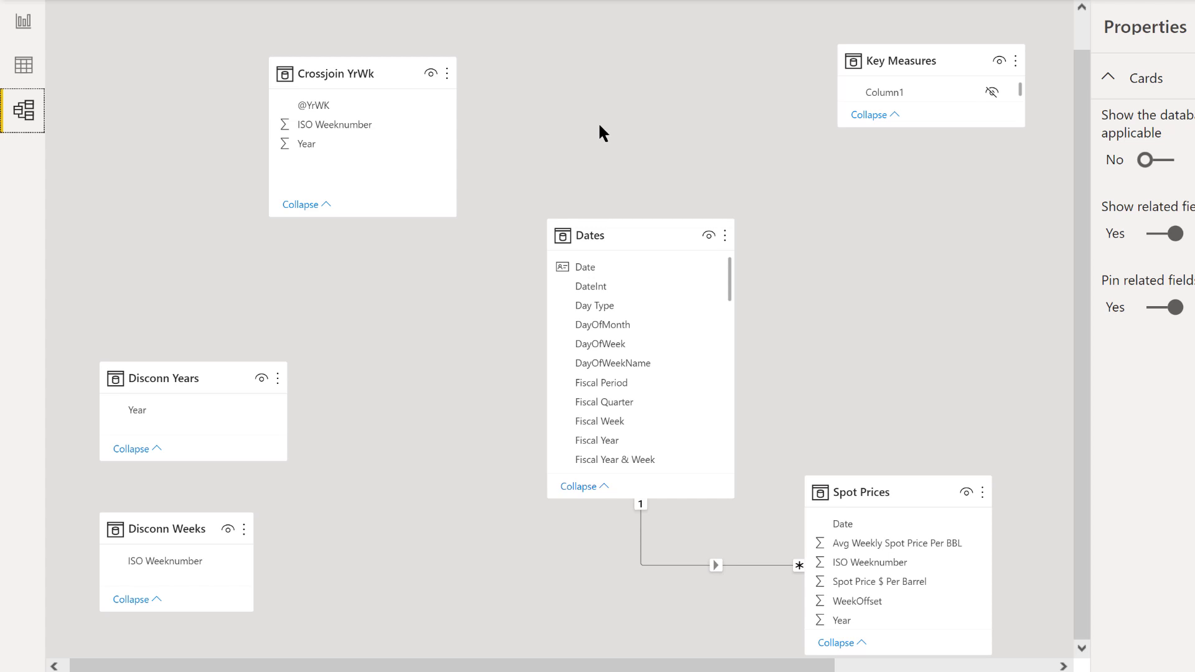
{"action": "mouse_move", "coordinate": [634, 227]}
{"action": "left_click", "coordinate": [25, 23]}
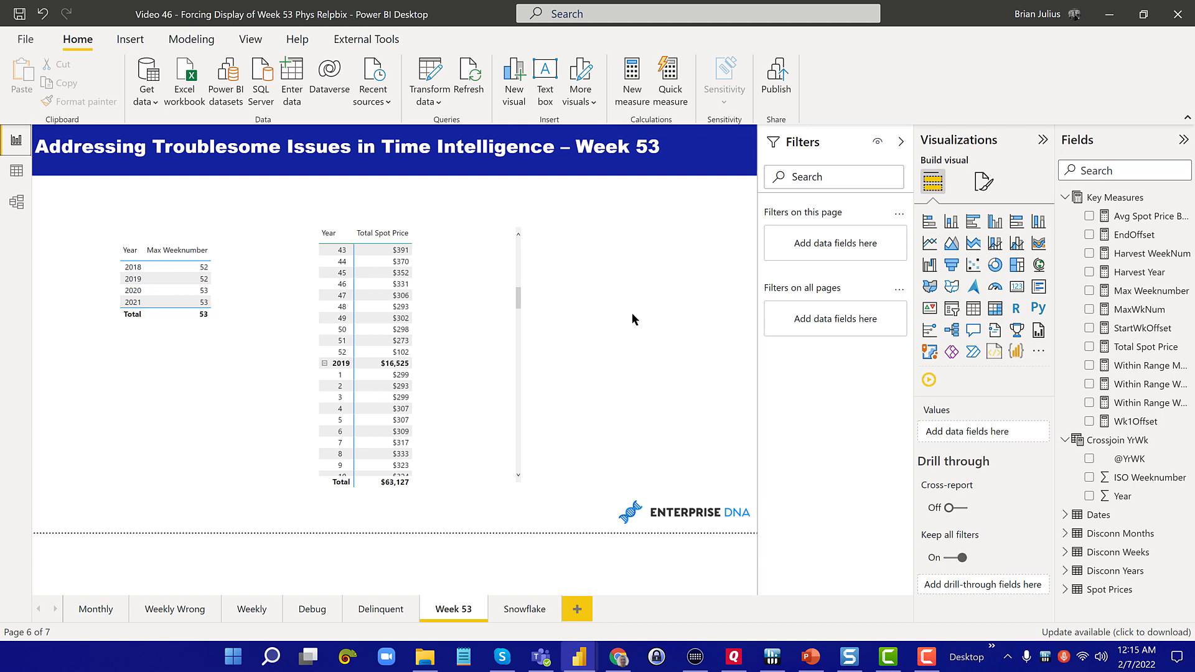
{"action": "left_click", "coordinate": [1139, 441]}
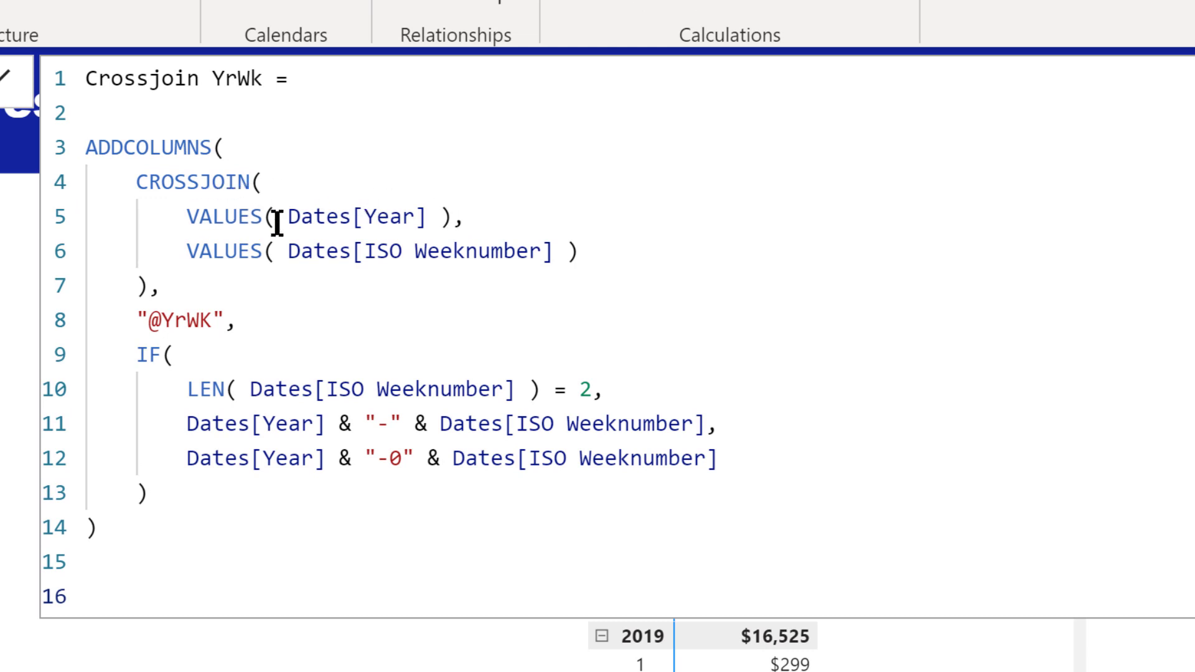
{"action": "left_click", "coordinate": [438, 218]}
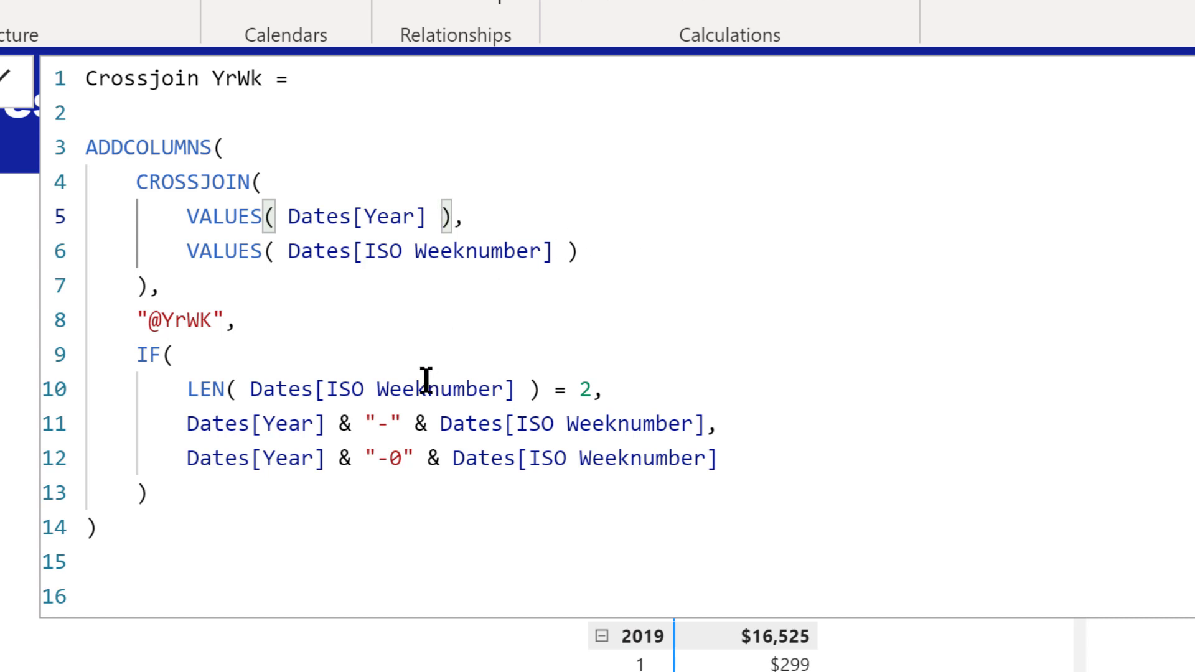
{"action": "left_click", "coordinate": [398, 330]}
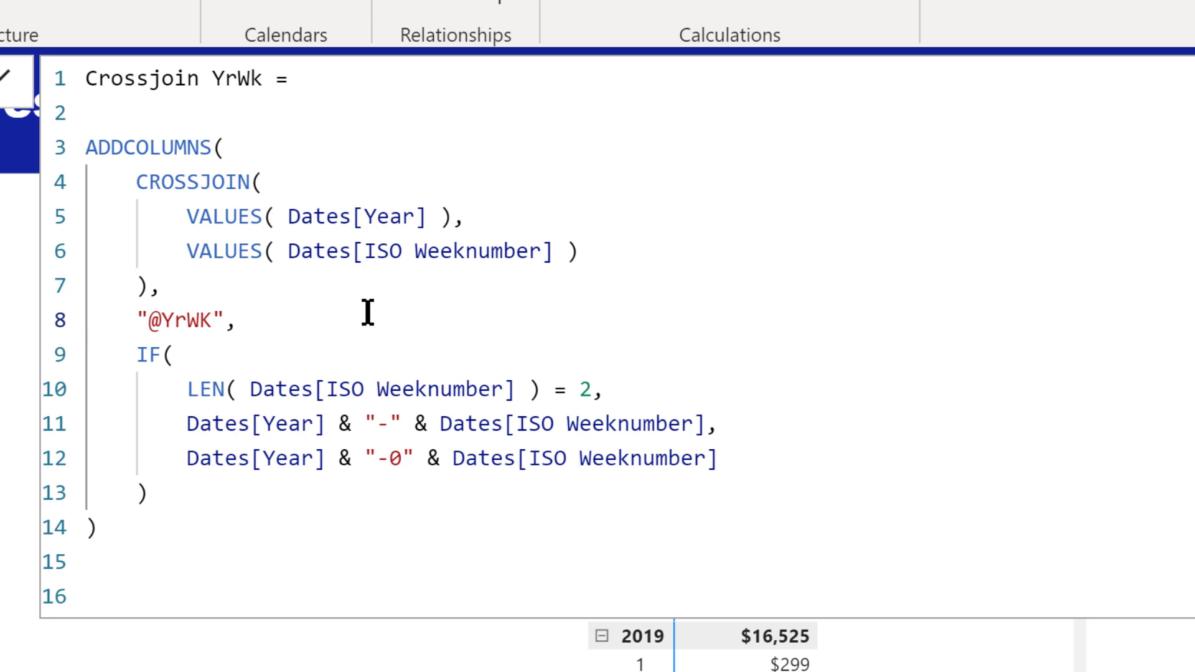
{"action": "left_click", "coordinate": [392, 367]}
{"action": "left_click", "coordinate": [695, 389]}
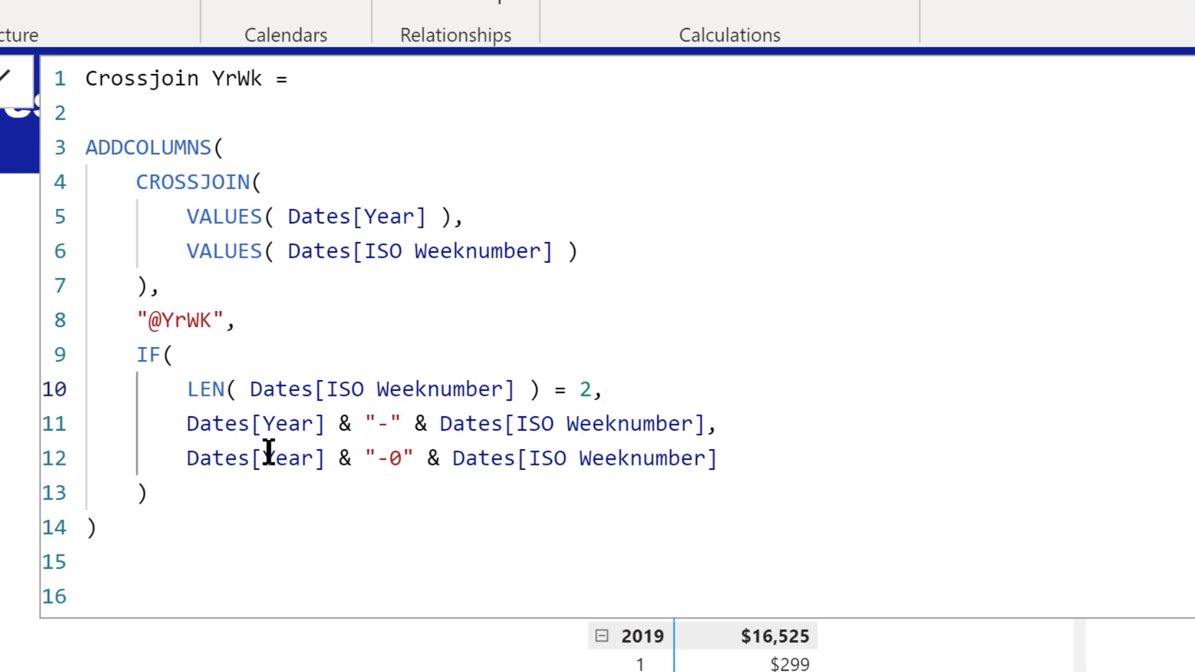
{"action": "left_click", "coordinate": [212, 456]}
{"action": "left_click", "coordinate": [253, 460], "text": "shift"}
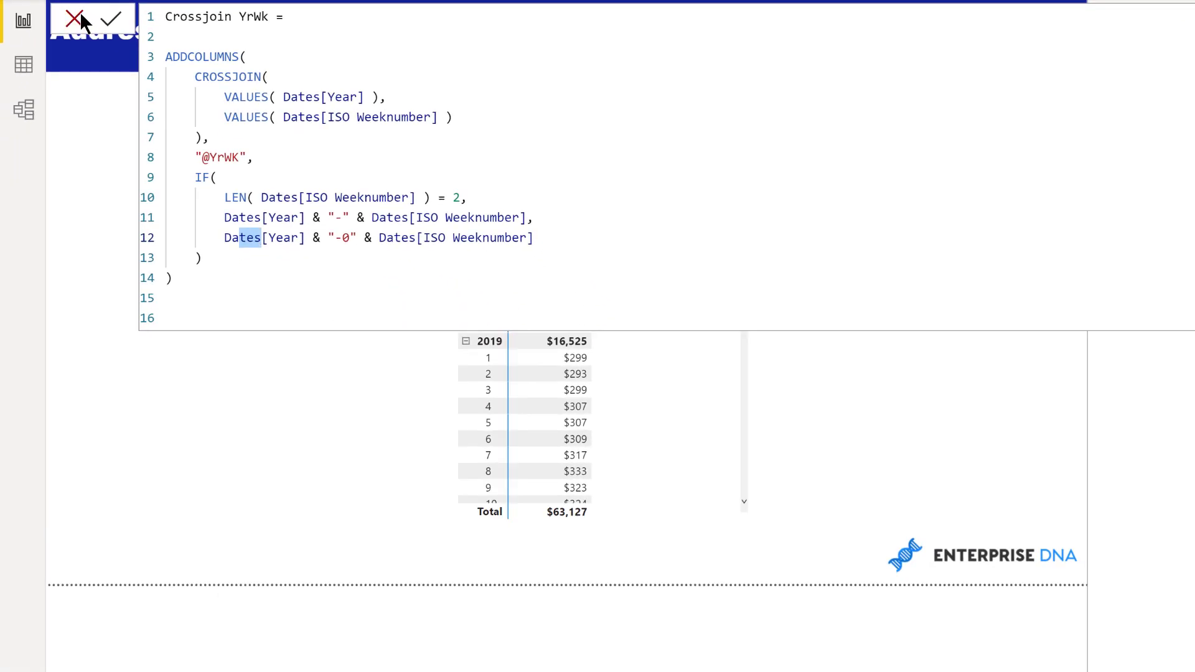
{"action": "left_click", "coordinate": [76, 19]}
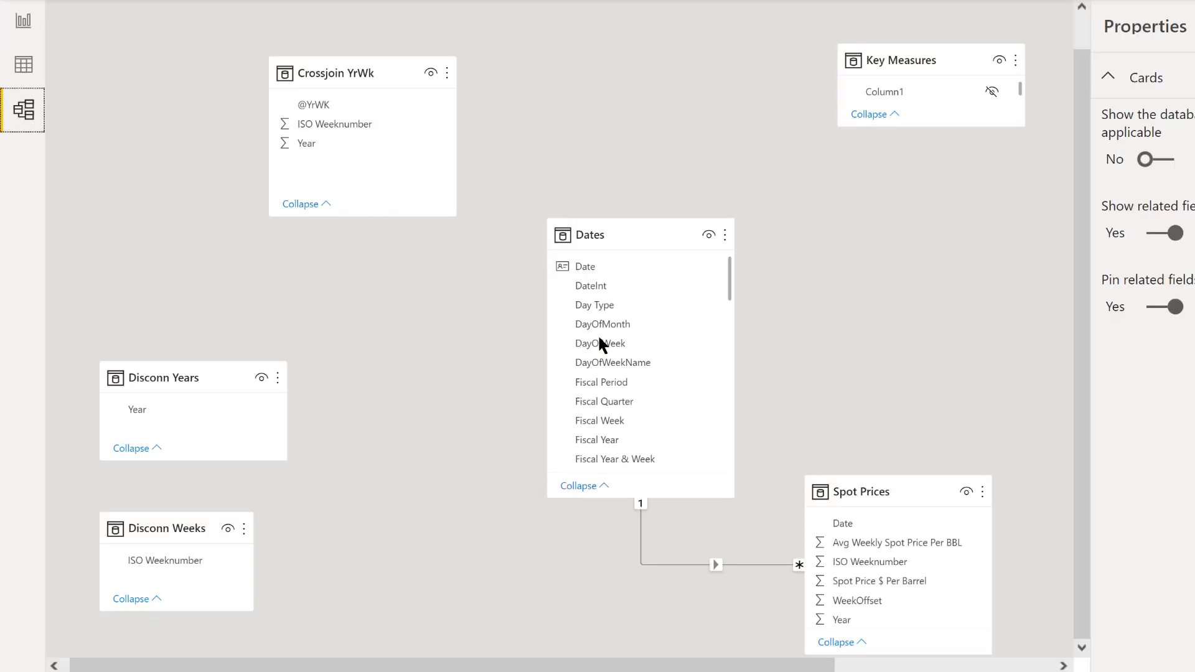
{"action": "scroll", "coordinate": [708, 393], "scroll_direction": "down", "scroll_amount": 3}
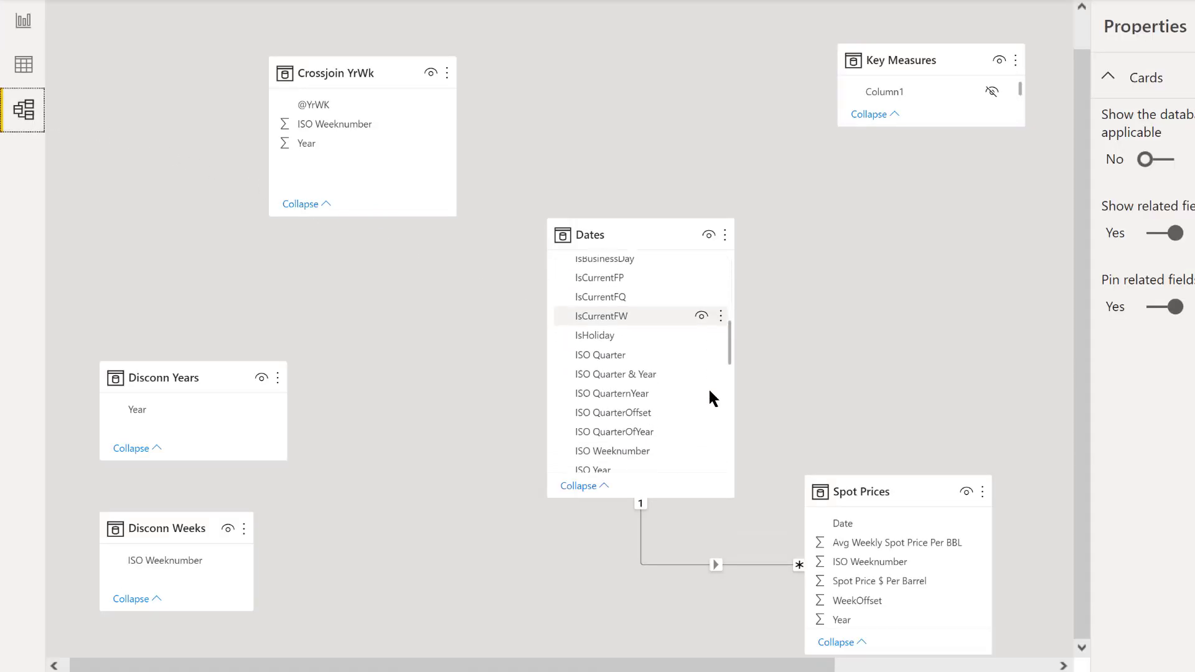
{"action": "scroll", "coordinate": [710, 392], "scroll_direction": "down", "scroll_amount": 5}
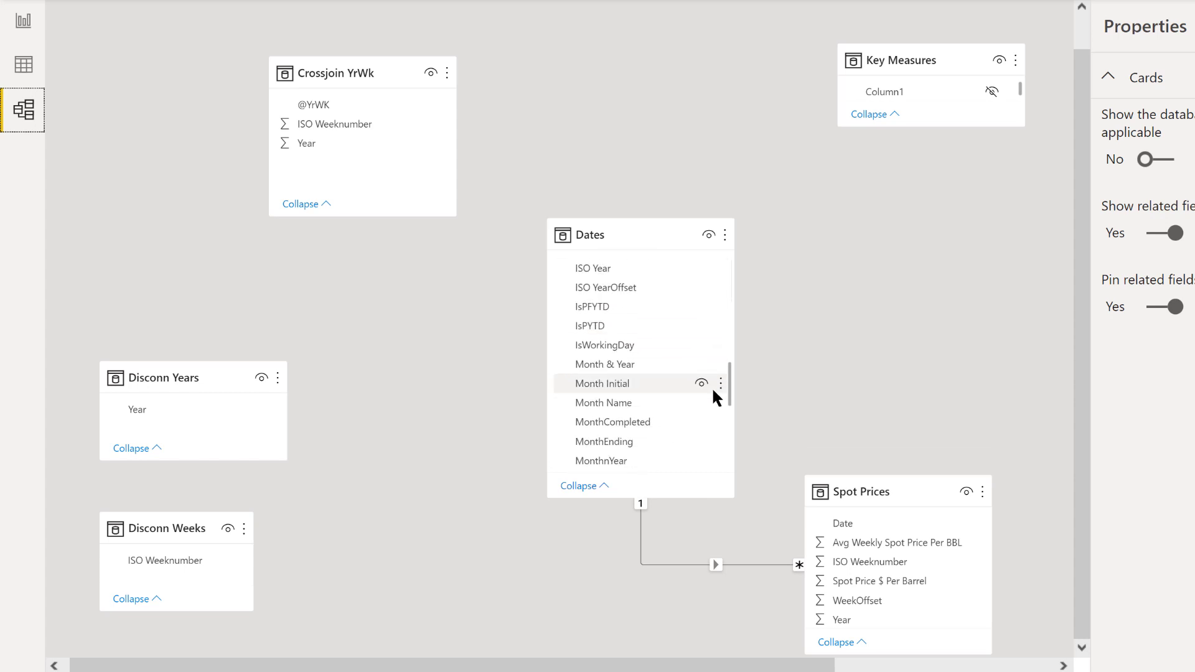
{"action": "scroll", "coordinate": [713, 390], "scroll_direction": "down", "scroll_amount": 7}
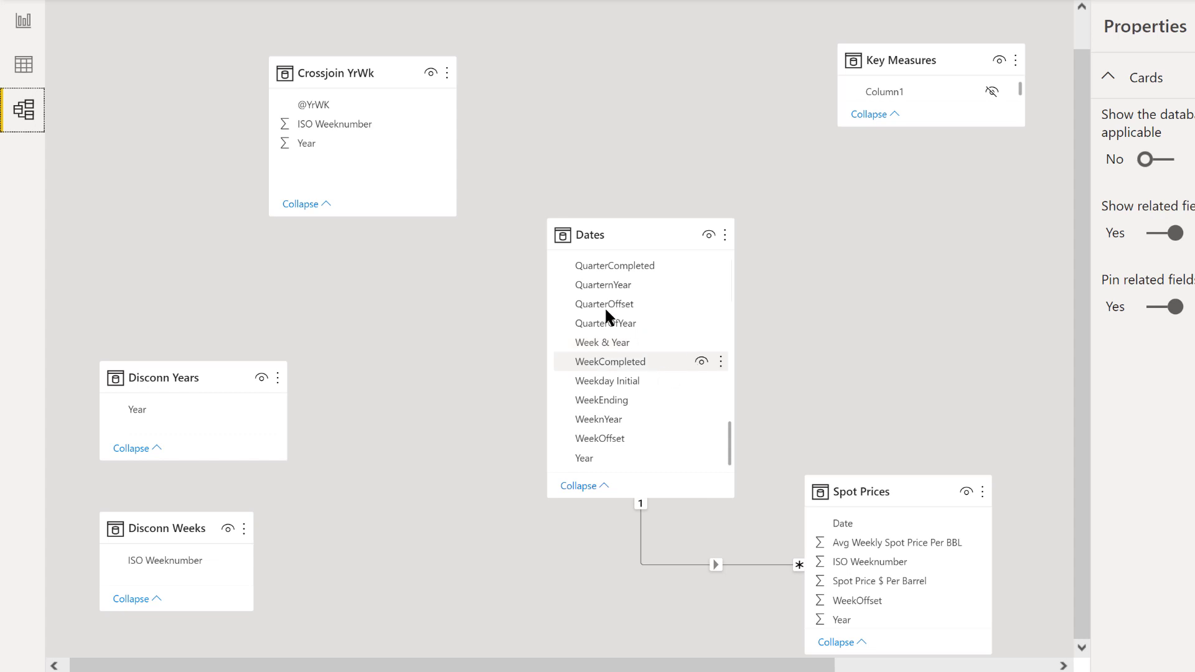
{"action": "mouse_move", "coordinate": [349, 99]}
{"action": "left_click_drag", "start_coordinate": [349, 101], "coordinate": [634, 275]}
{"action": "left_click", "coordinate": [642, 148]}
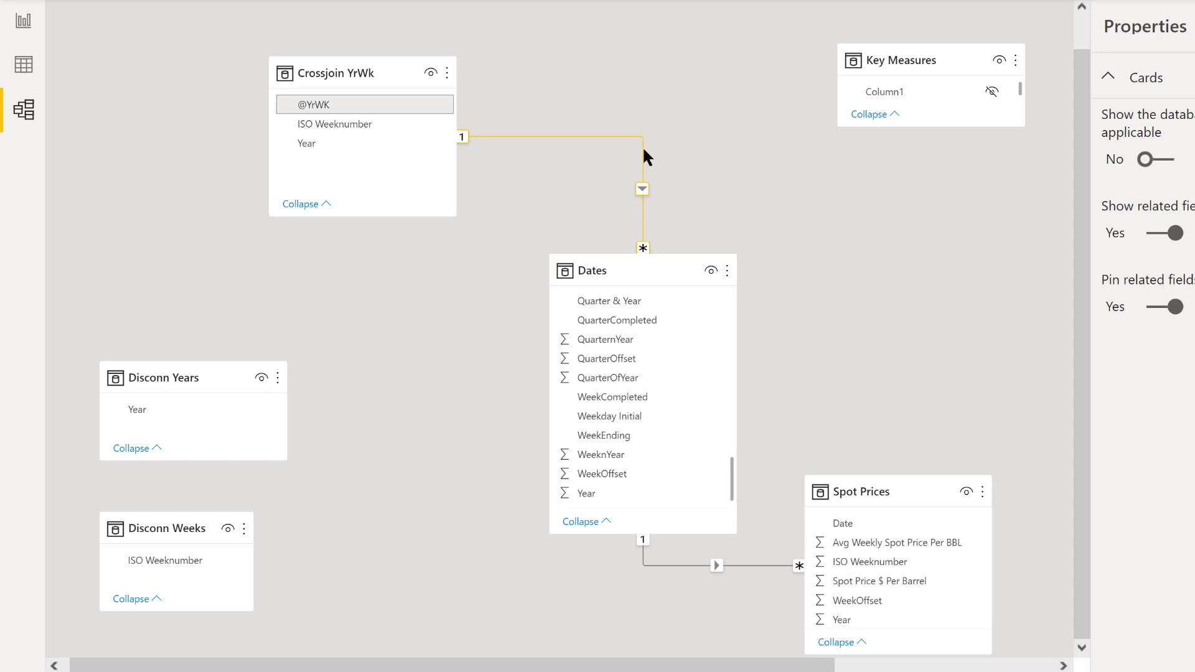
{"action": "scroll", "coordinate": [733, 445], "scroll_direction": "up", "scroll_amount": 3}
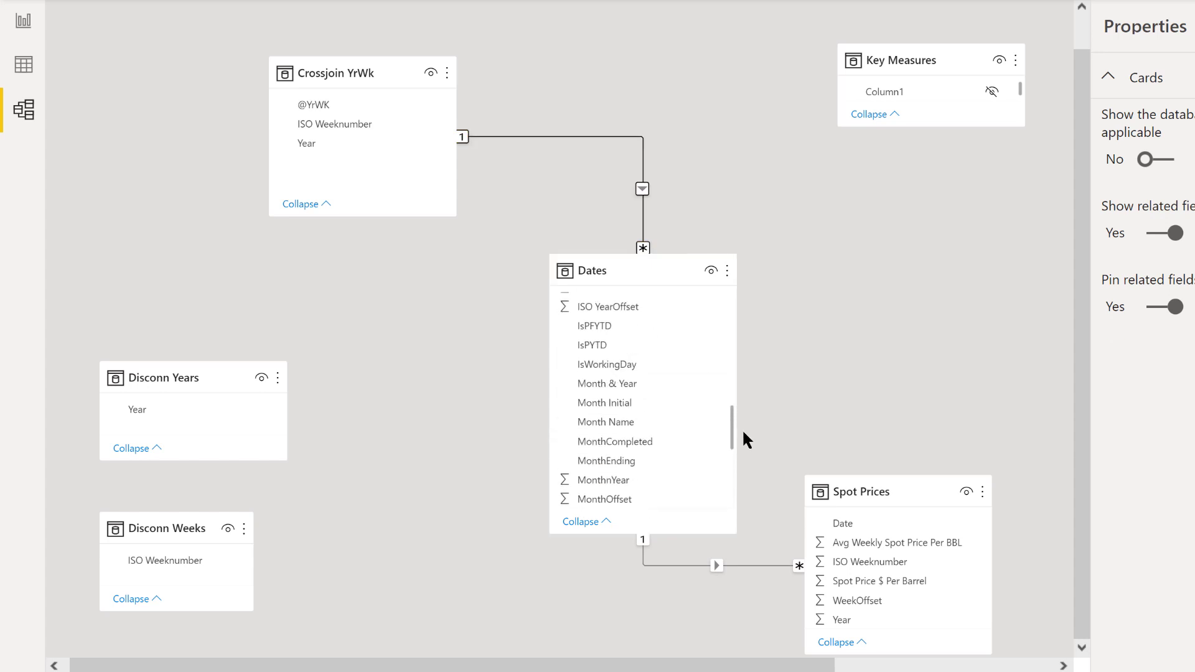
{"action": "scroll", "coordinate": [742, 428], "scroll_direction": "up", "scroll_amount": 1}
{"action": "scroll", "coordinate": [728, 418], "scroll_direction": "up", "scroll_amount": 10}
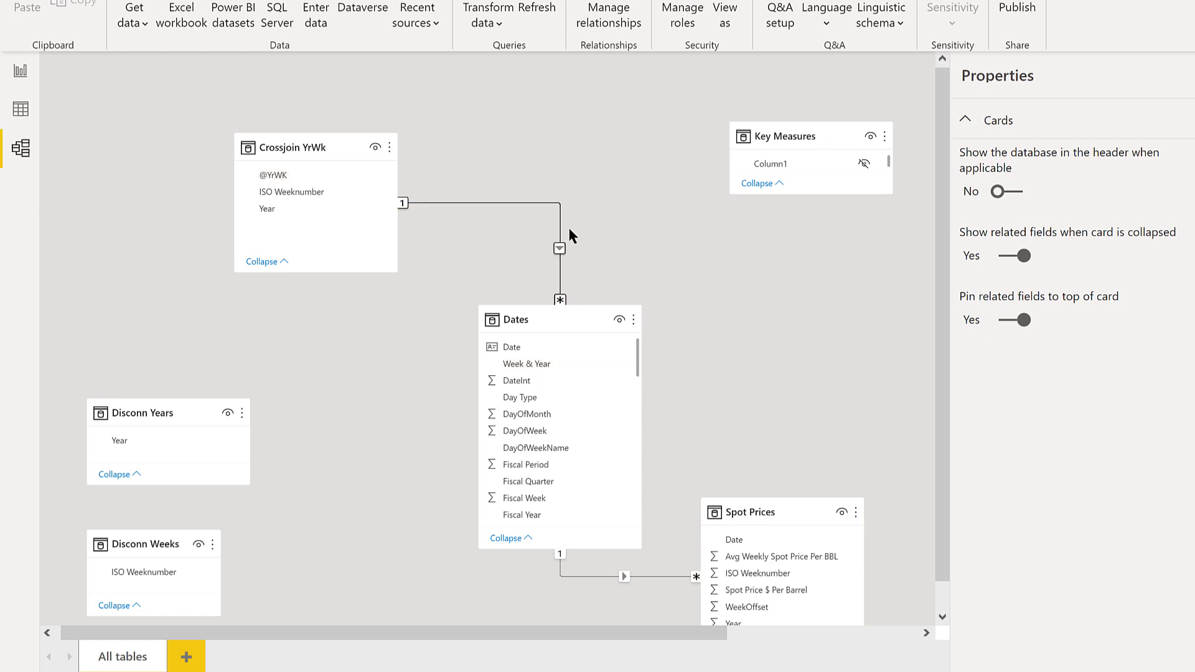
Return to the Week 53 report page, where the matrix now shows week 53 at $203
{"action": "left_click", "coordinate": [26, 72]}
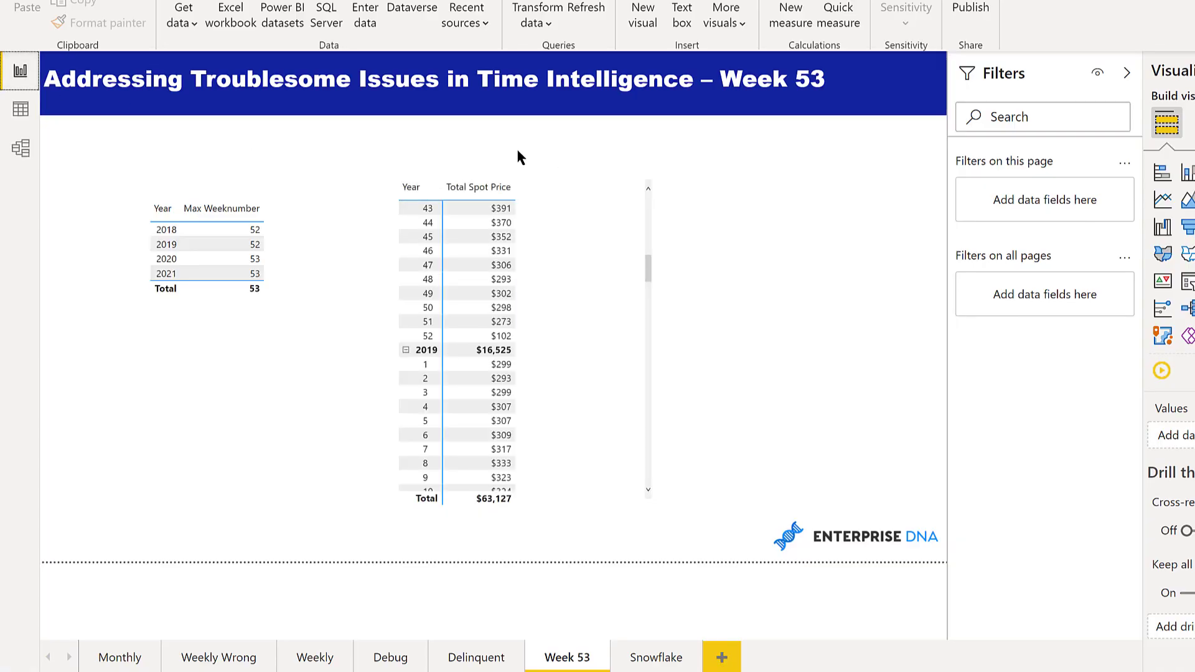
{"action": "scroll", "coordinate": [543, 181], "scroll_direction": "up", "scroll_amount": 1}
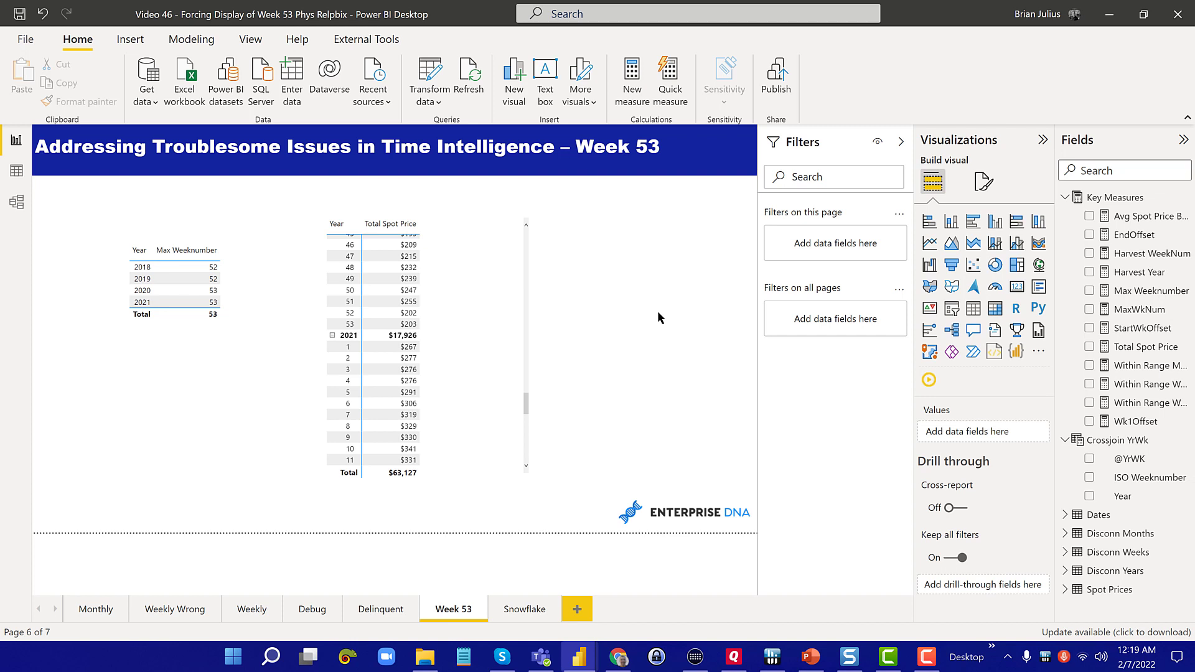
Open the snowflake schema pros and cons page to review its listed drawbacks
{"action": "left_click", "coordinate": [516, 611]}
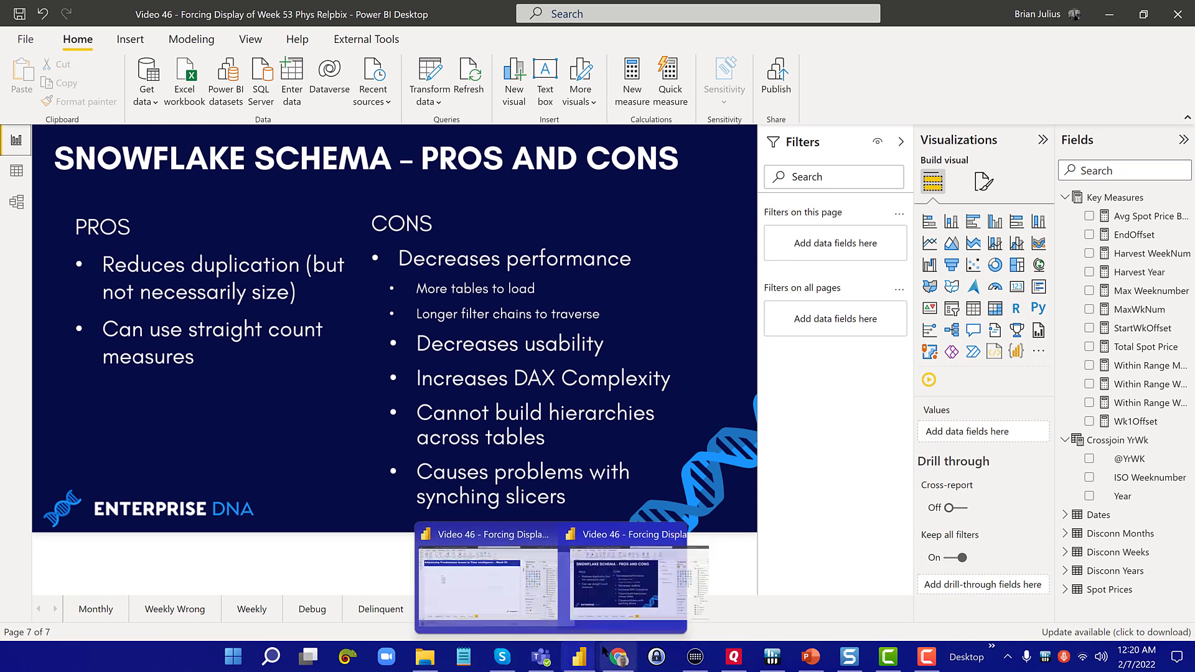
{"action": "mouse_move", "coordinate": [585, 668]}
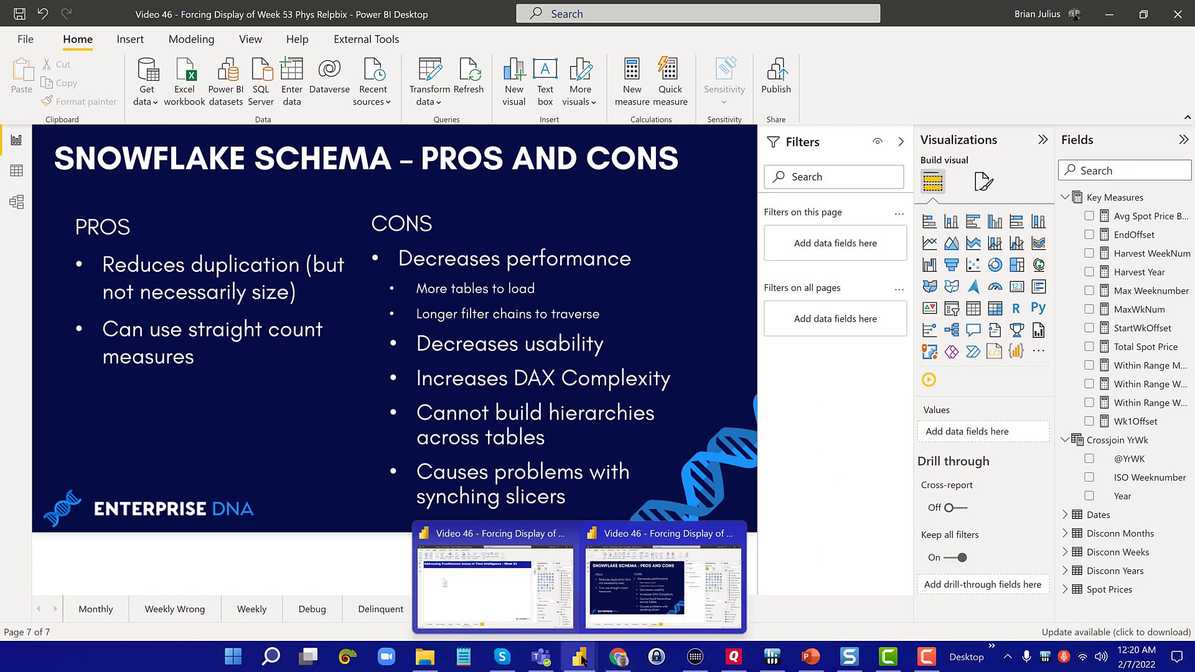
{"action": "left_click", "coordinate": [504, 574]}
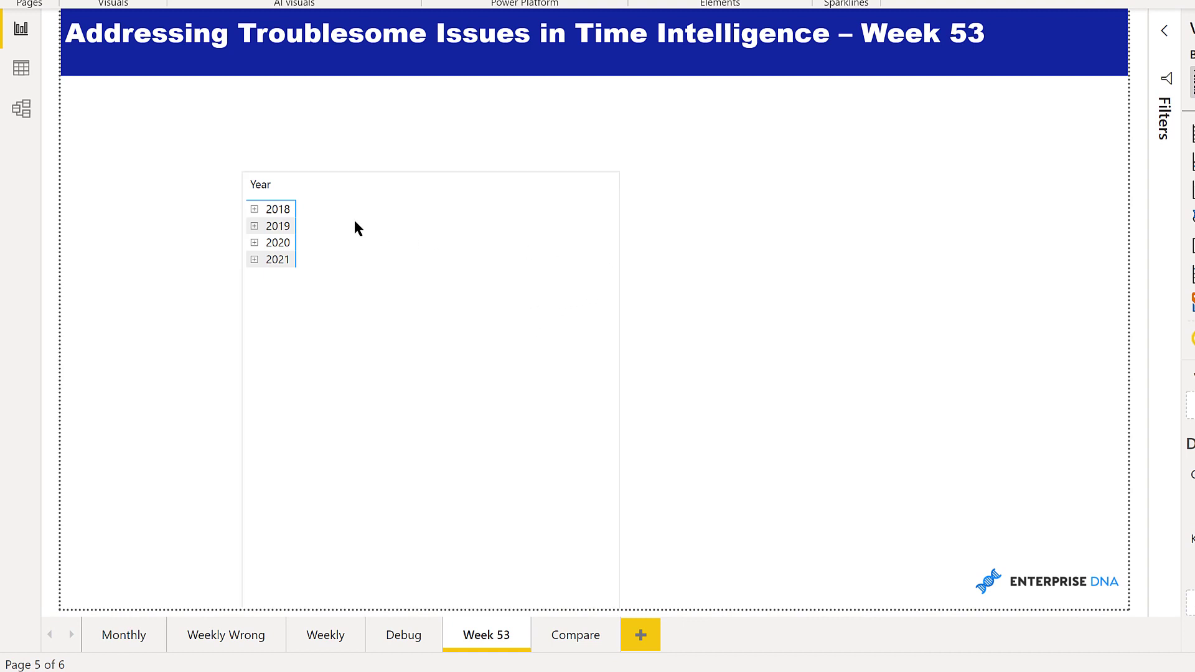
{"action": "left_click", "coordinate": [20, 108]}
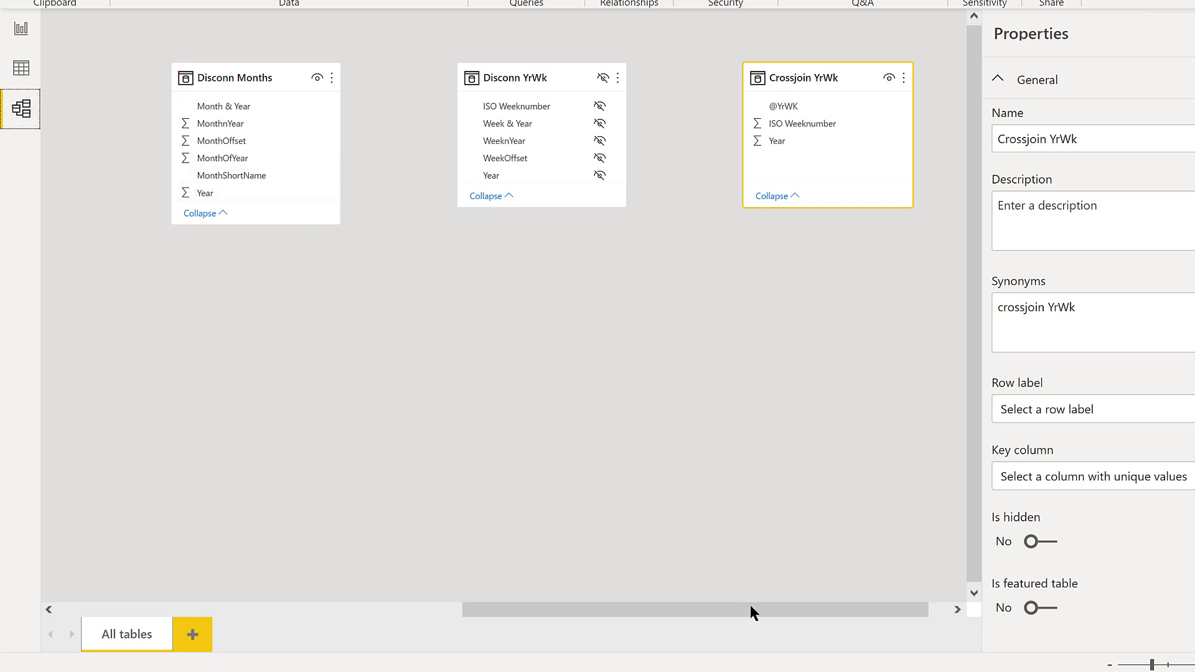
{"action": "left_click", "coordinate": [812, 604]}
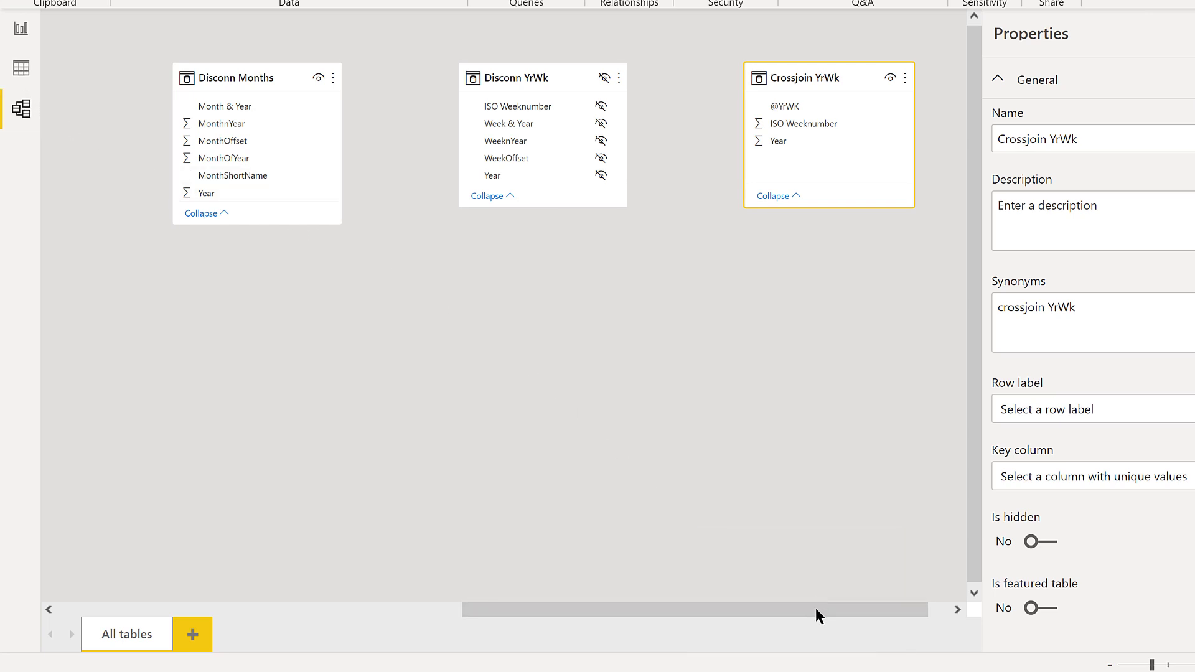
{"action": "scroll", "coordinate": [815, 607], "scroll_direction": "left", "scroll_amount": 3}
{"action": "scroll", "coordinate": [809, 605], "scroll_direction": "right", "scroll_amount": 3}
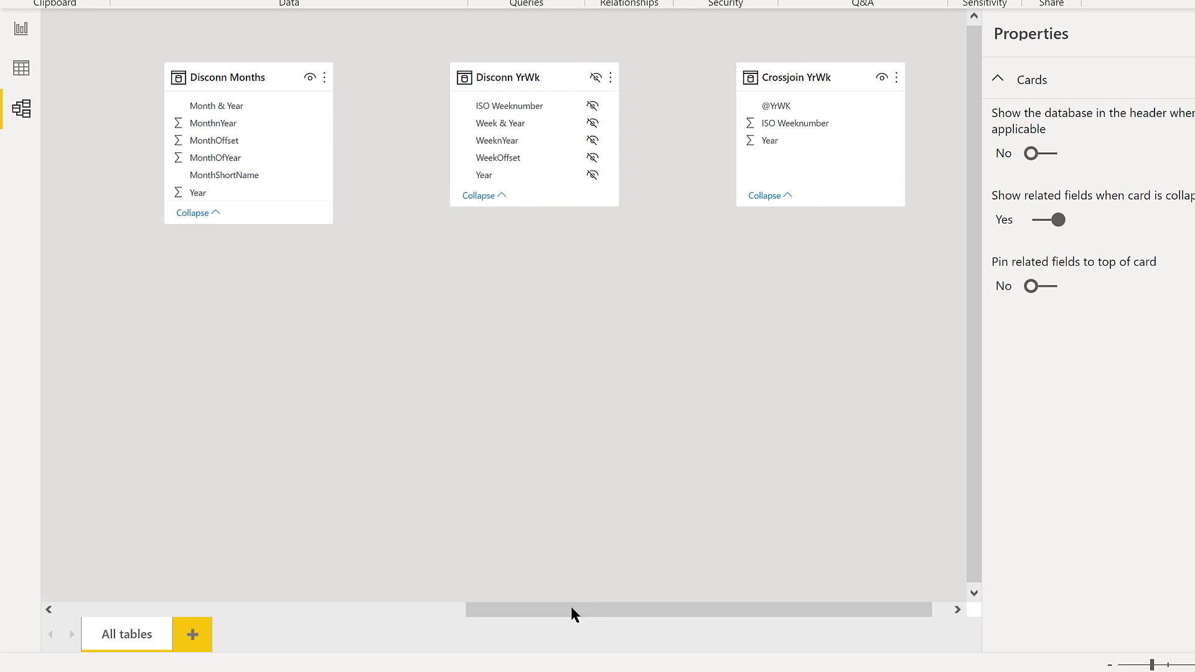
{"action": "left_click_drag", "start_coordinate": [570, 612], "coordinate": [228, 553]}
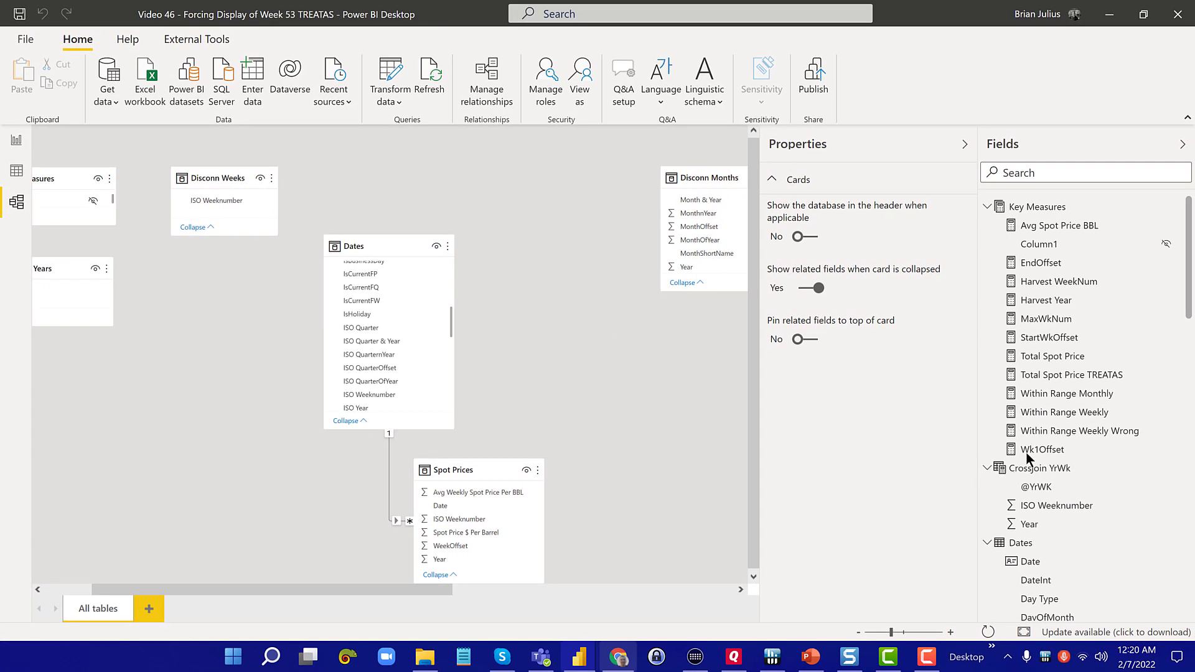
{"action": "left_click", "coordinate": [1048, 465]}
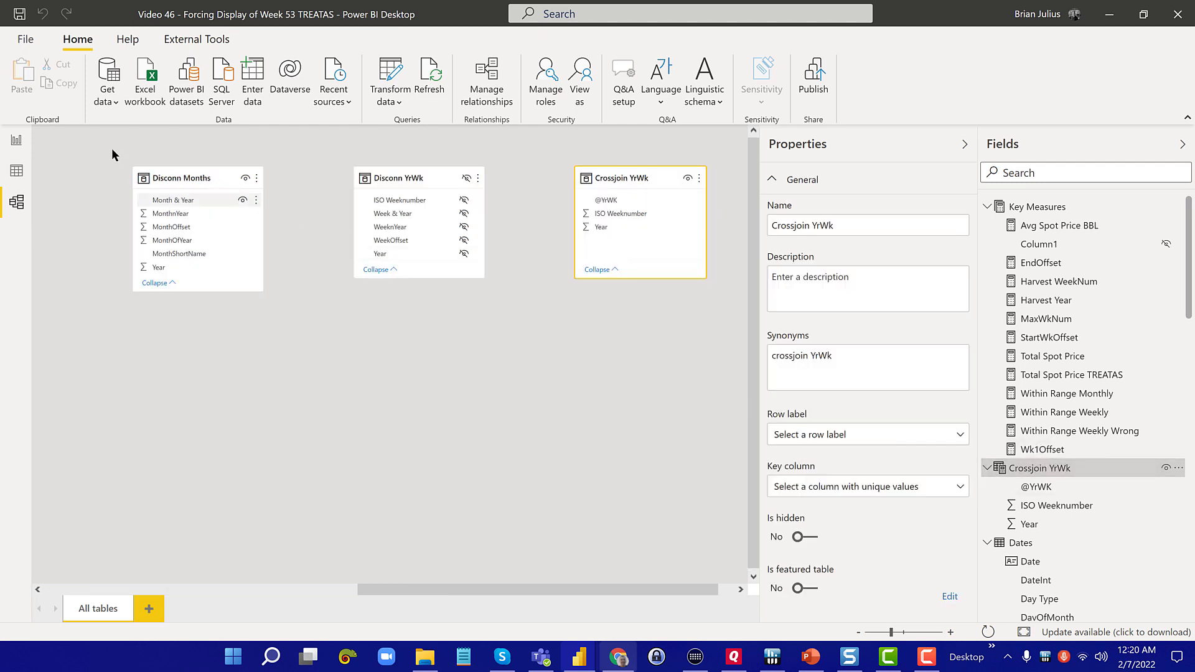
Return to the Week 53 page and show the Crossjoin YrWk table's ADDCOLUMNS/CROSSJOIN formula
{"action": "left_click", "coordinate": [25, 141]}
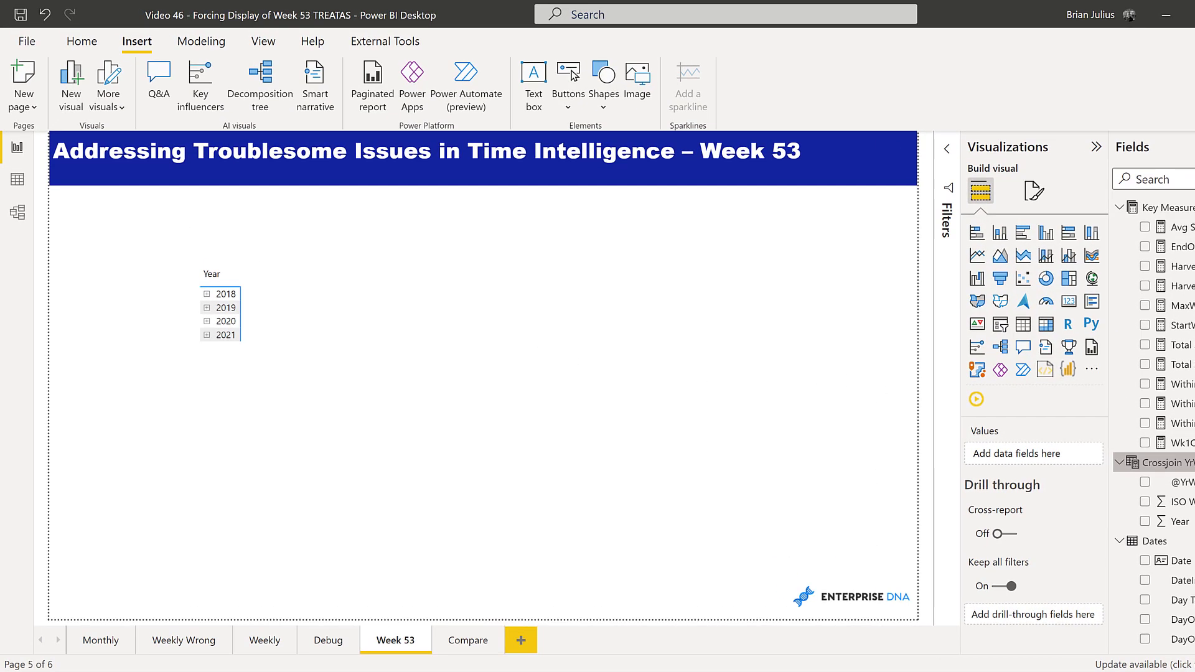
{"action": "left_click", "coordinate": [1154, 462]}
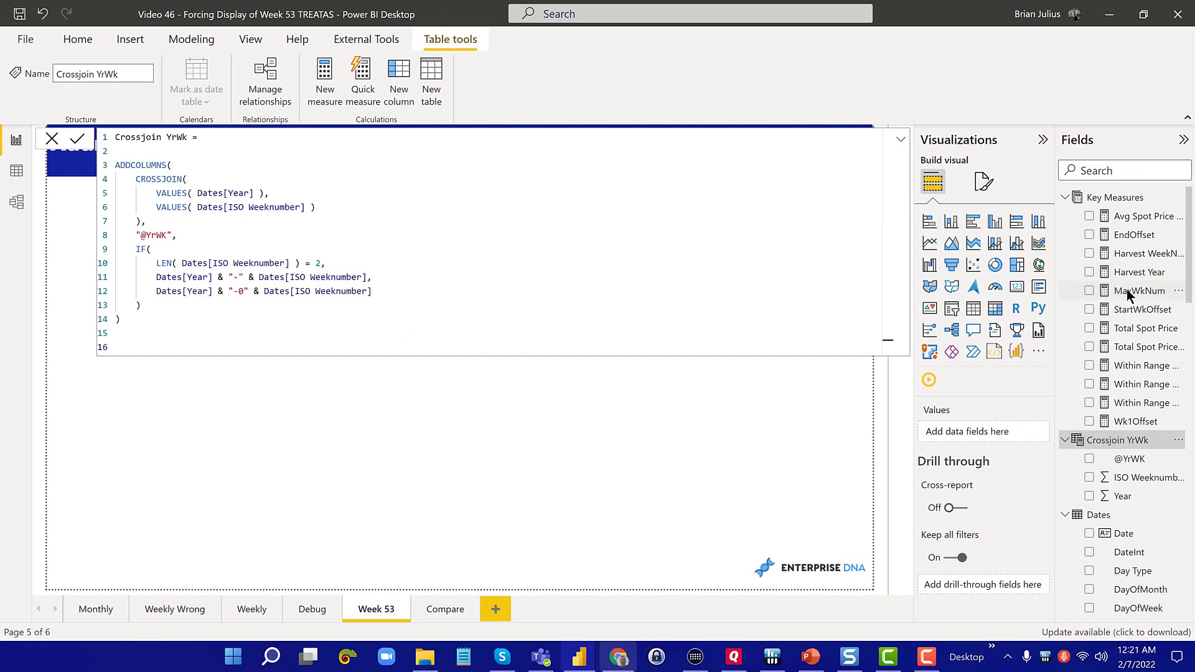
{"action": "left_click_drag", "start_coordinate": [1132, 275], "coordinate": [1133, 278]}
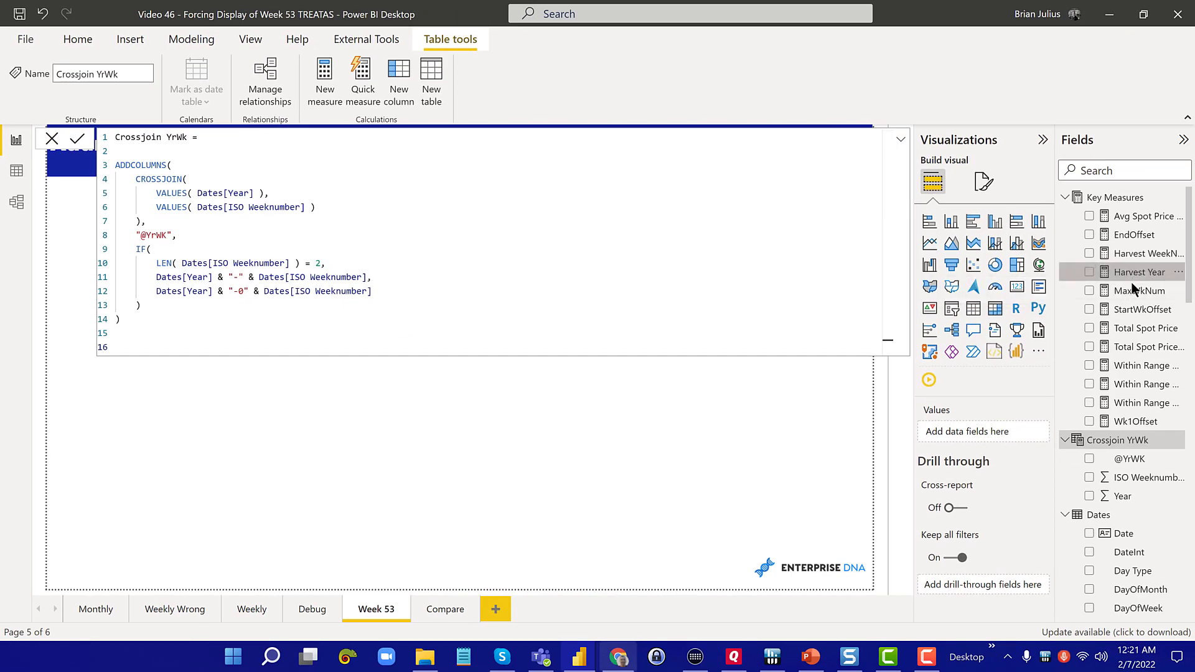
Open the Total Spot Price TREATAS formula, remove the extra space in DISTINCT, and verify bracket pairing
{"action": "left_click", "coordinate": [1140, 347]}
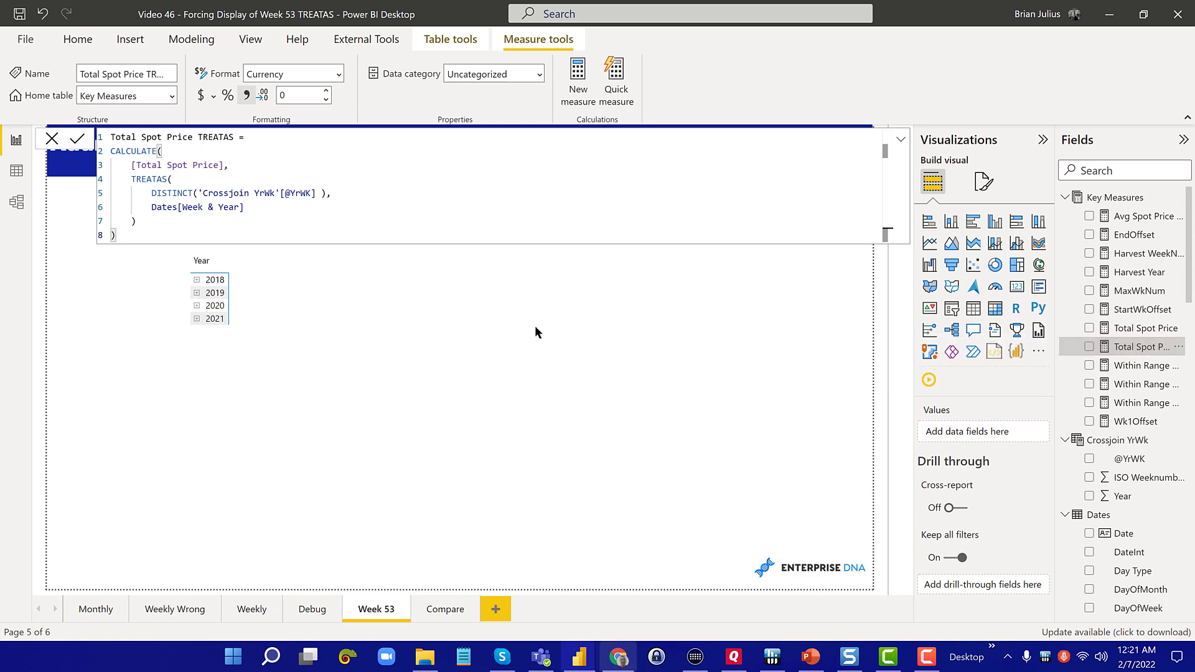
{"action": "left_click", "coordinate": [493, 317]}
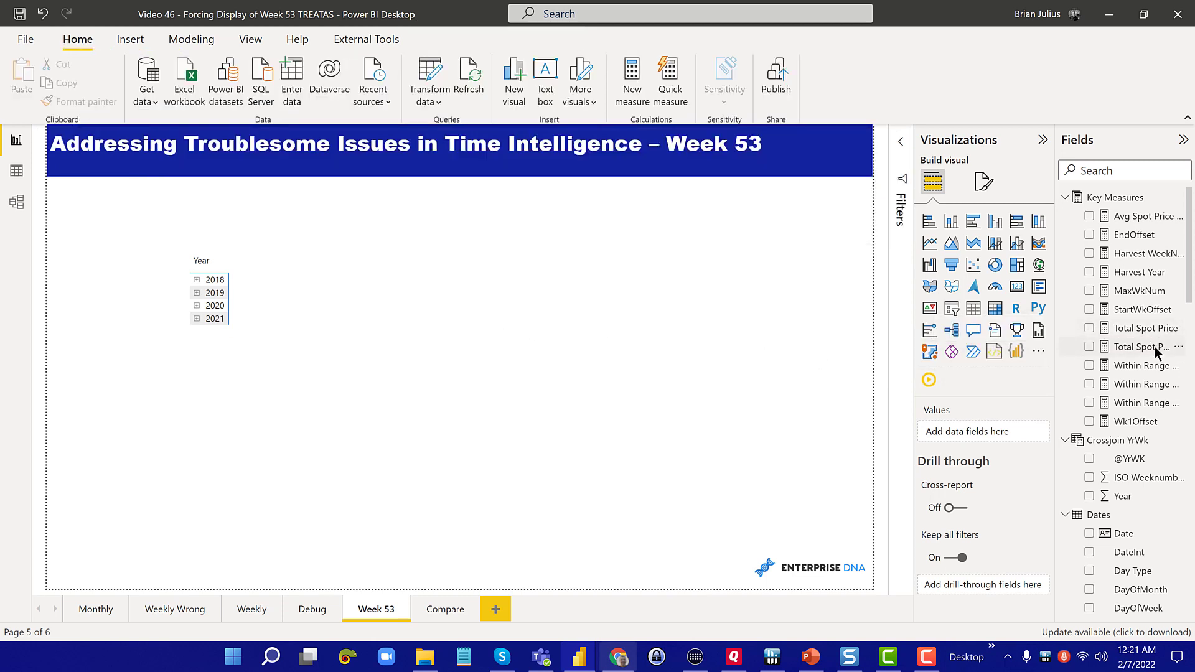
{"action": "left_click", "coordinate": [1155, 347]}
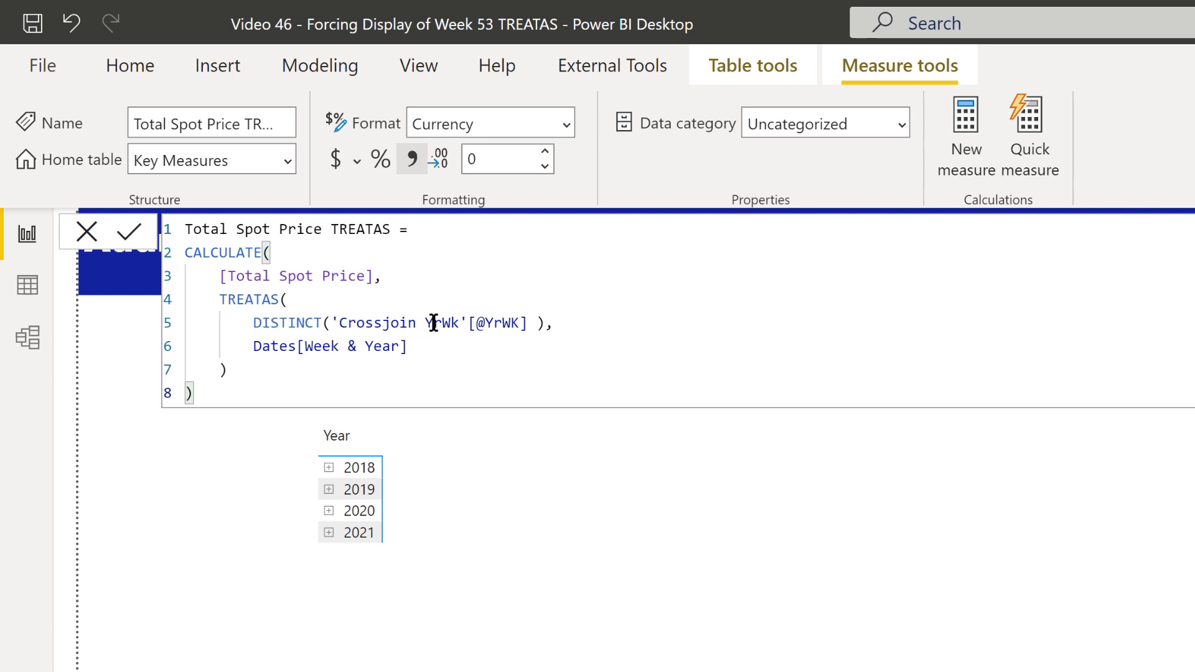
{"action": "left_click", "coordinate": [530, 322]}
{"action": "key", "text": "Delete"}
{"action": "left_click", "coordinate": [364, 371]}
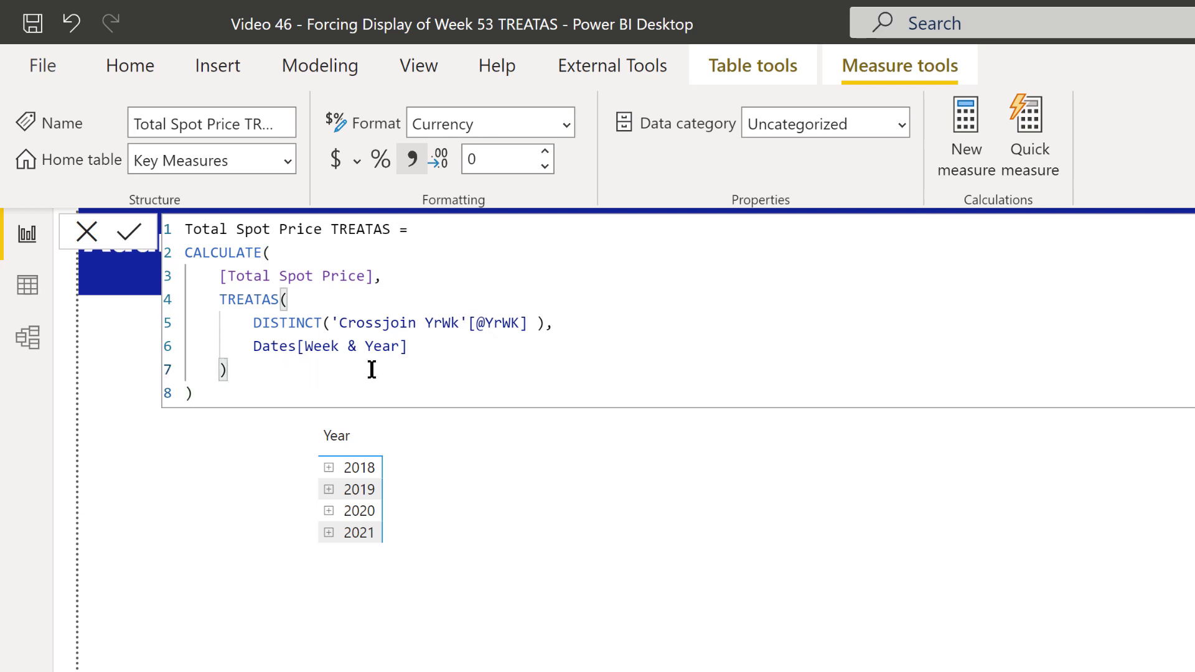
{"action": "left_click", "coordinate": [415, 352]}
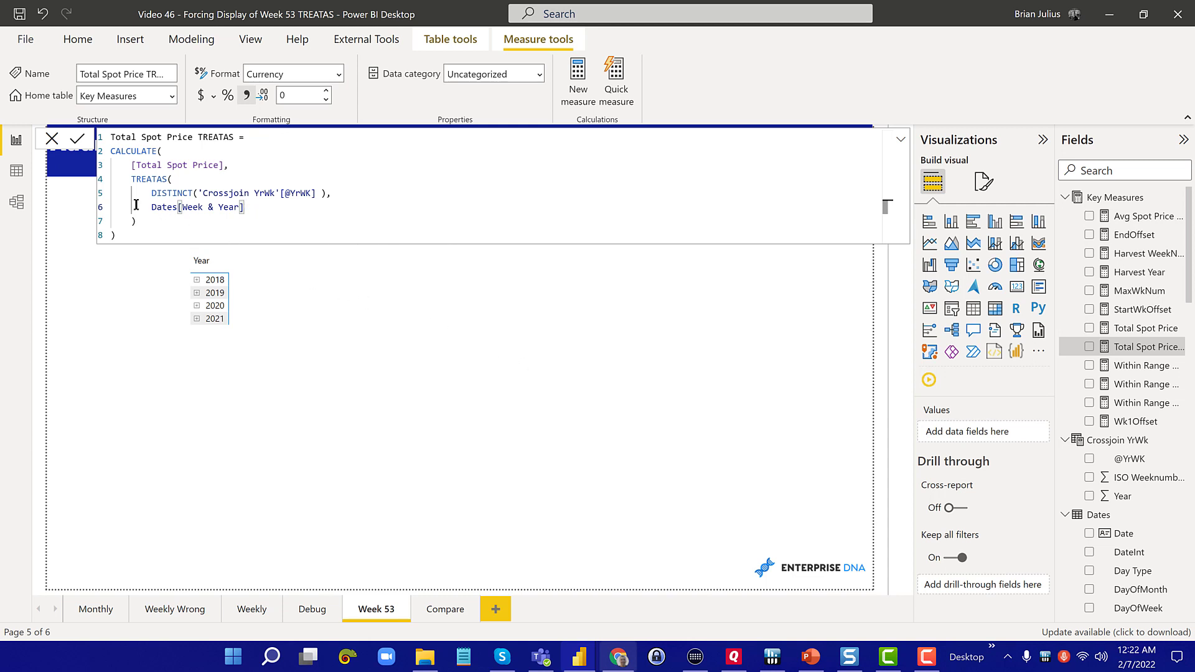
Add Total Spot Price TREATAS to the year matrix, giving a $63,127 total (2019: $16,389)
{"action": "left_click", "coordinate": [354, 303]}
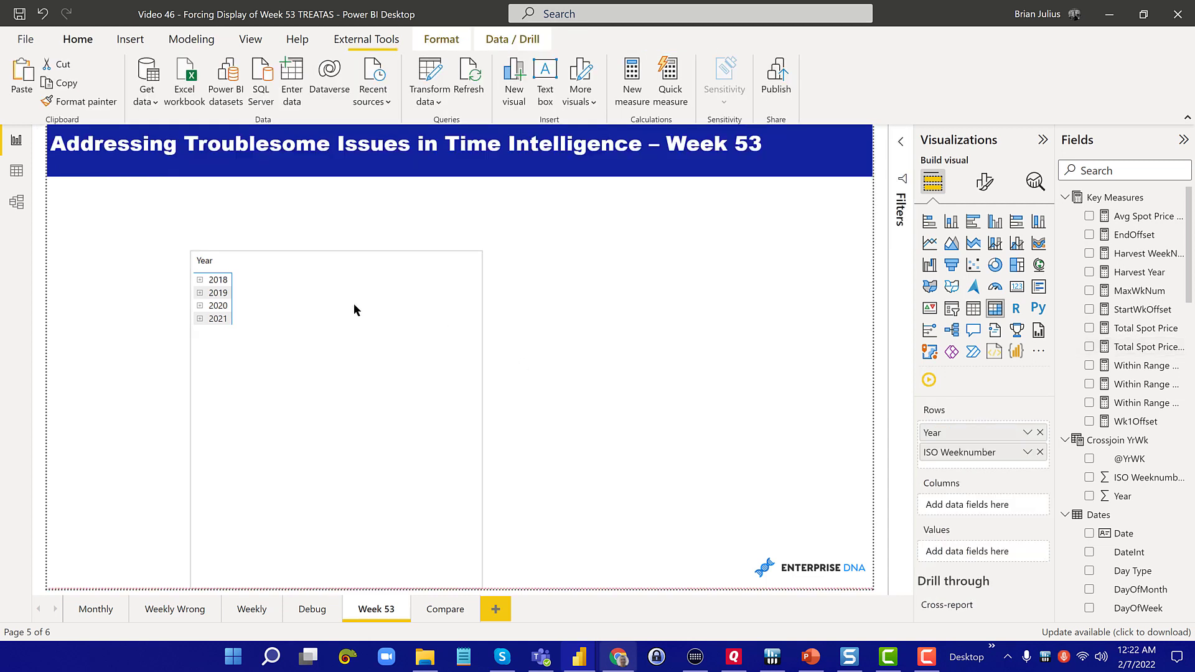
{"action": "left_click", "coordinate": [560, 303]}
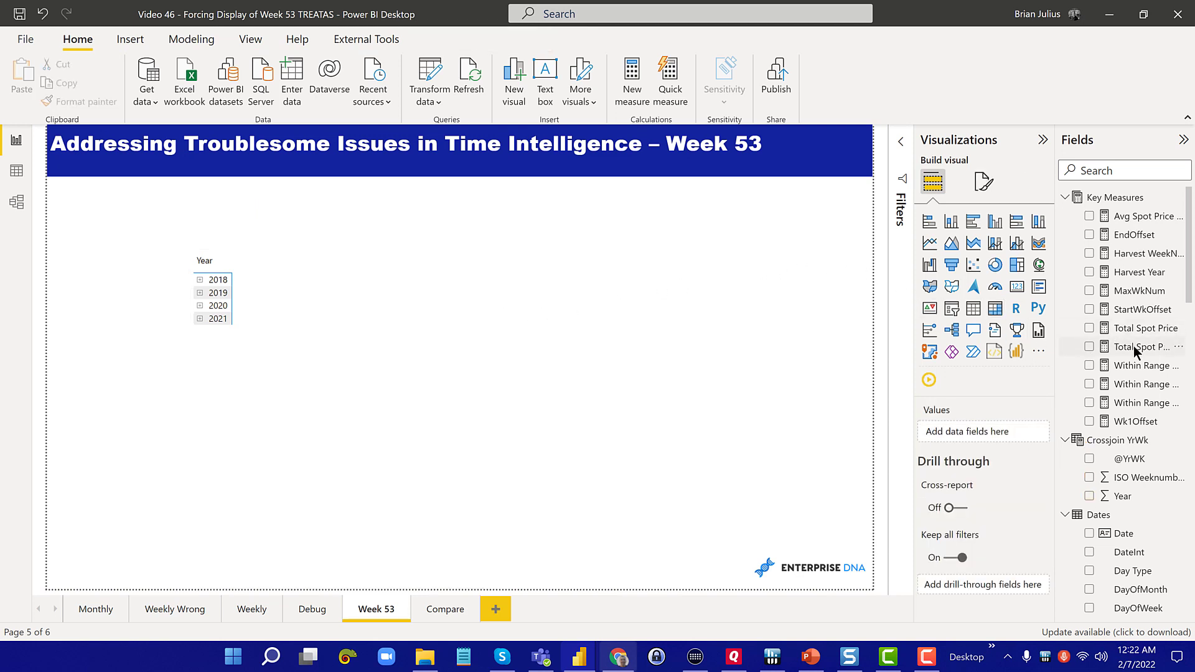
{"action": "left_click_drag", "start_coordinate": [1134, 350], "coordinate": [278, 283]}
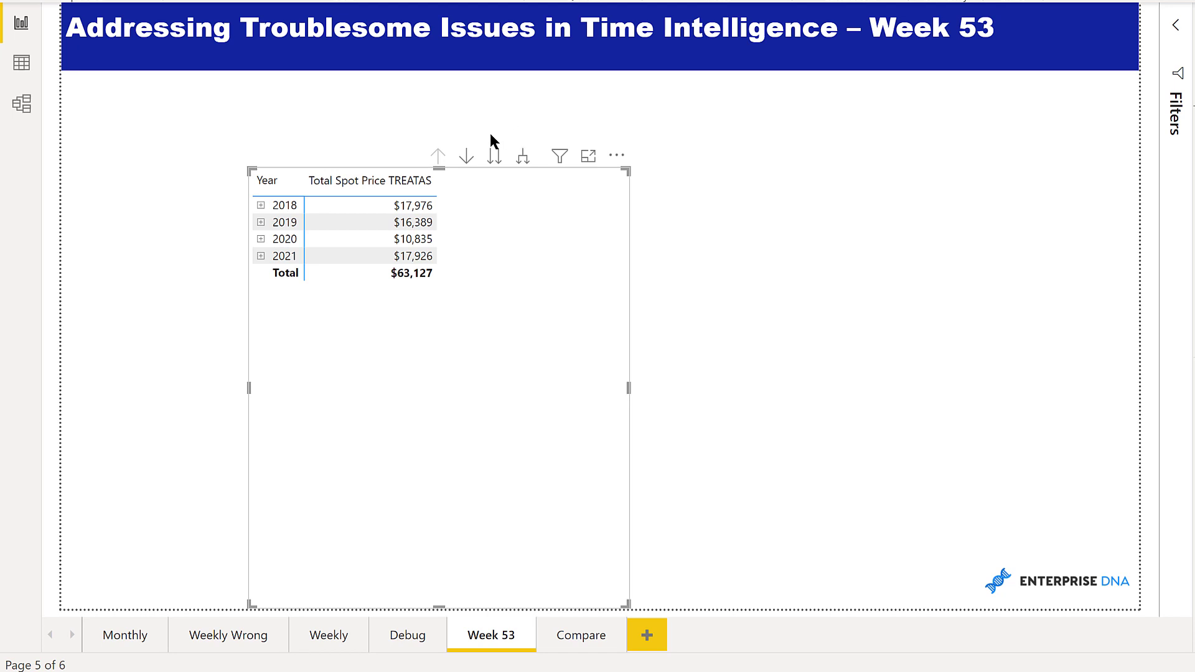
Expand every year in the TREATAS matrix down one level to its weekly rows
{"action": "left_click", "coordinate": [470, 151]}
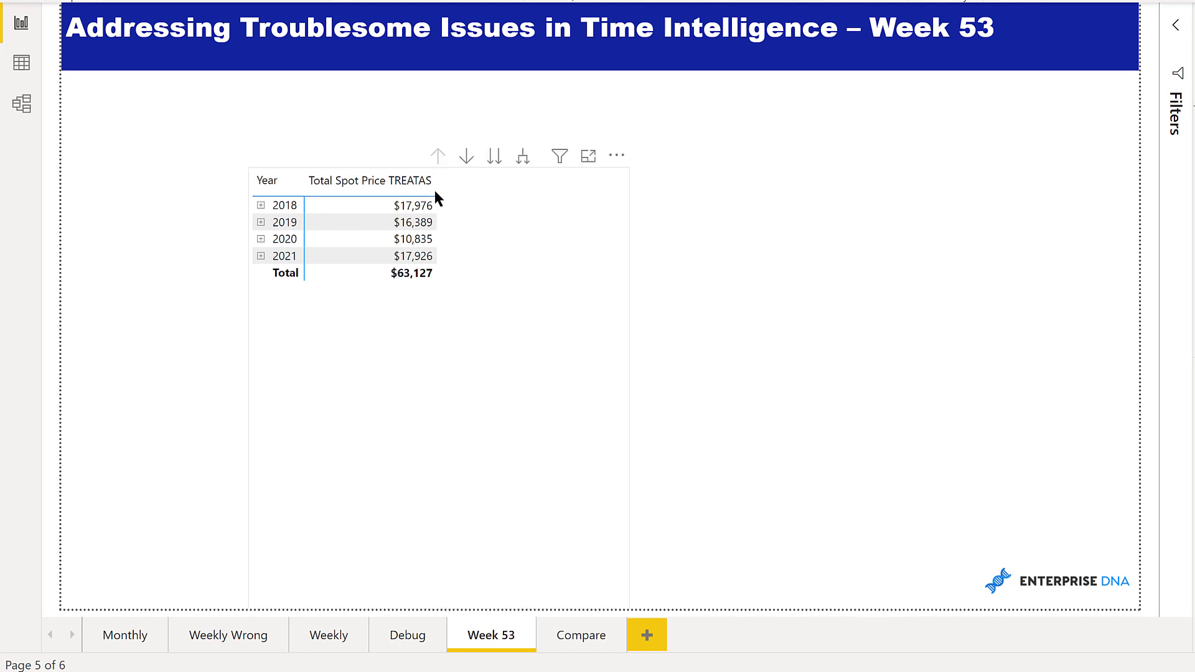
{"action": "left_click", "coordinate": [449, 173]}
{"action": "left_click", "coordinate": [467, 156]}
{"action": "left_click", "coordinate": [523, 155]}
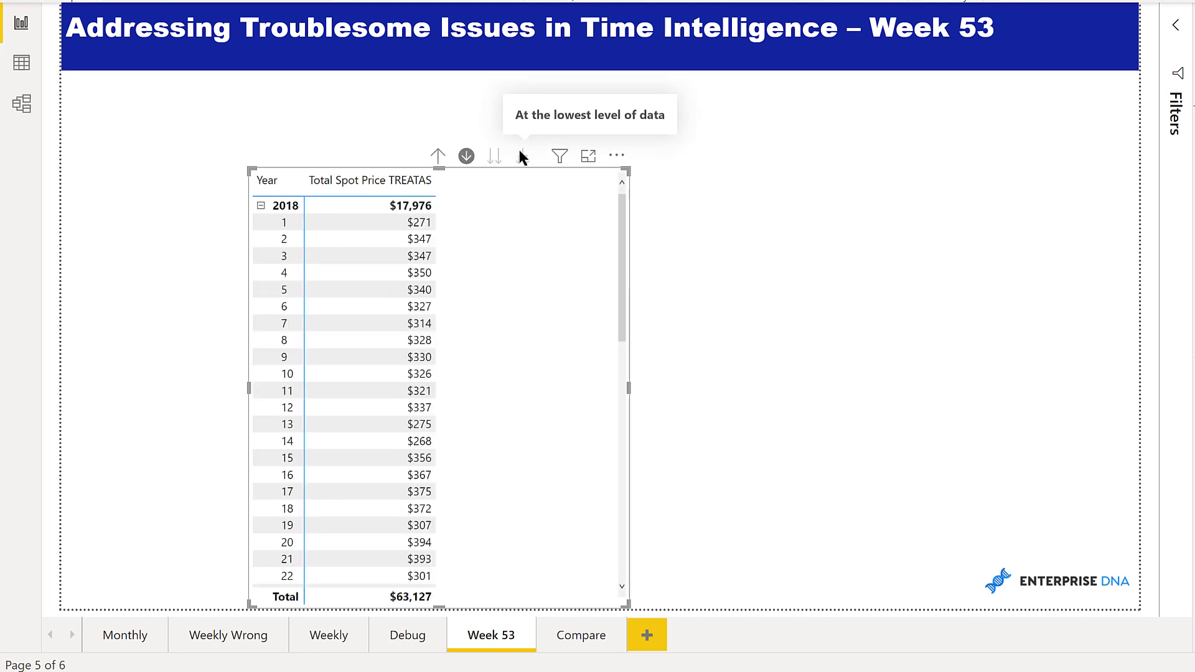
Scroll through each year's weeks to check week 53: blank for 2018–2019, $203 for 2020
{"action": "scroll", "coordinate": [468, 261], "scroll_direction": "down", "scroll_amount": 12}
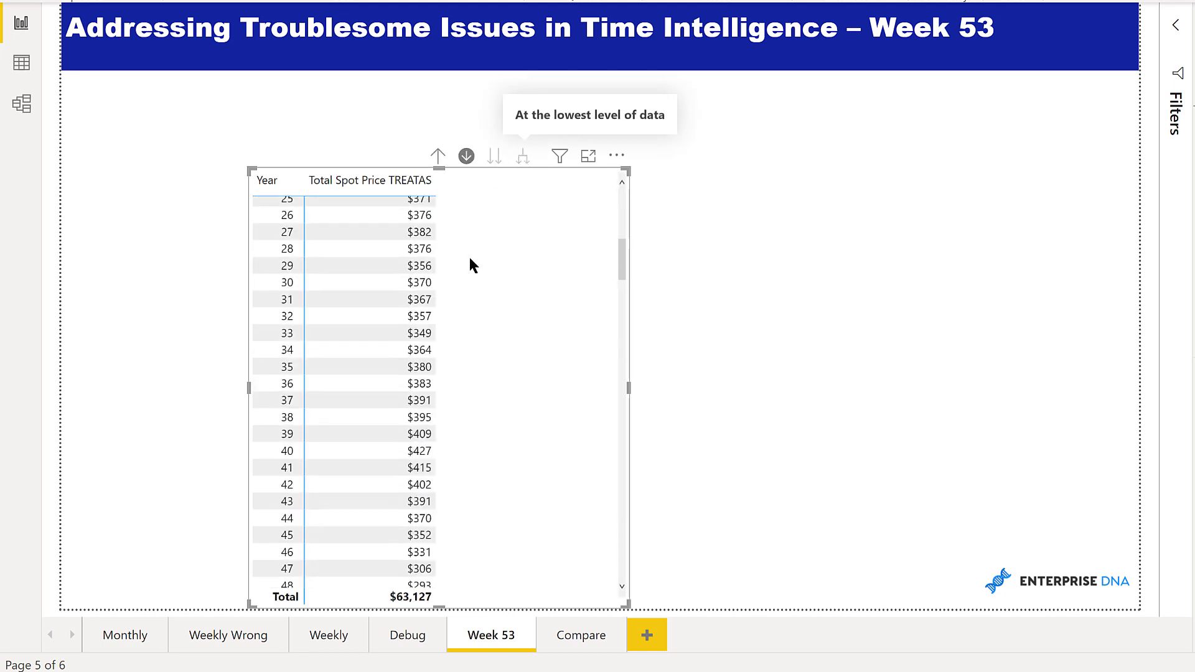
{"action": "scroll", "coordinate": [470, 253], "scroll_direction": "down", "scroll_amount": 3}
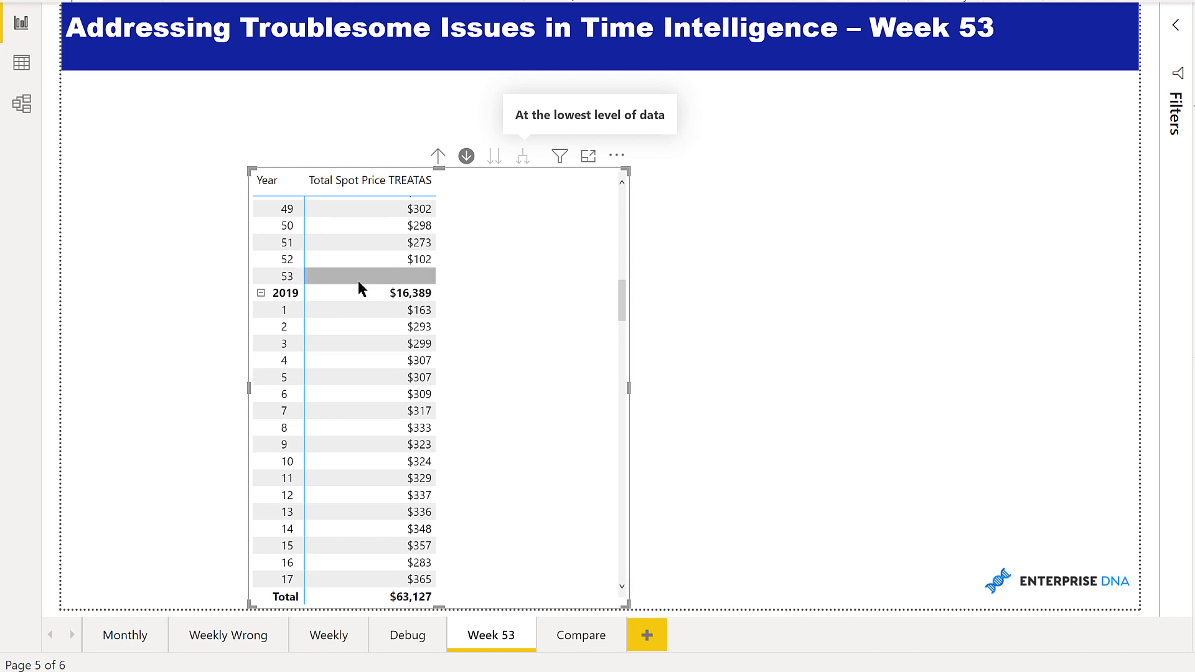
{"action": "scroll", "coordinate": [360, 290], "scroll_direction": "down", "scroll_amount": 1}
{"action": "scroll", "coordinate": [361, 293], "scroll_direction": "down", "scroll_amount": 18}
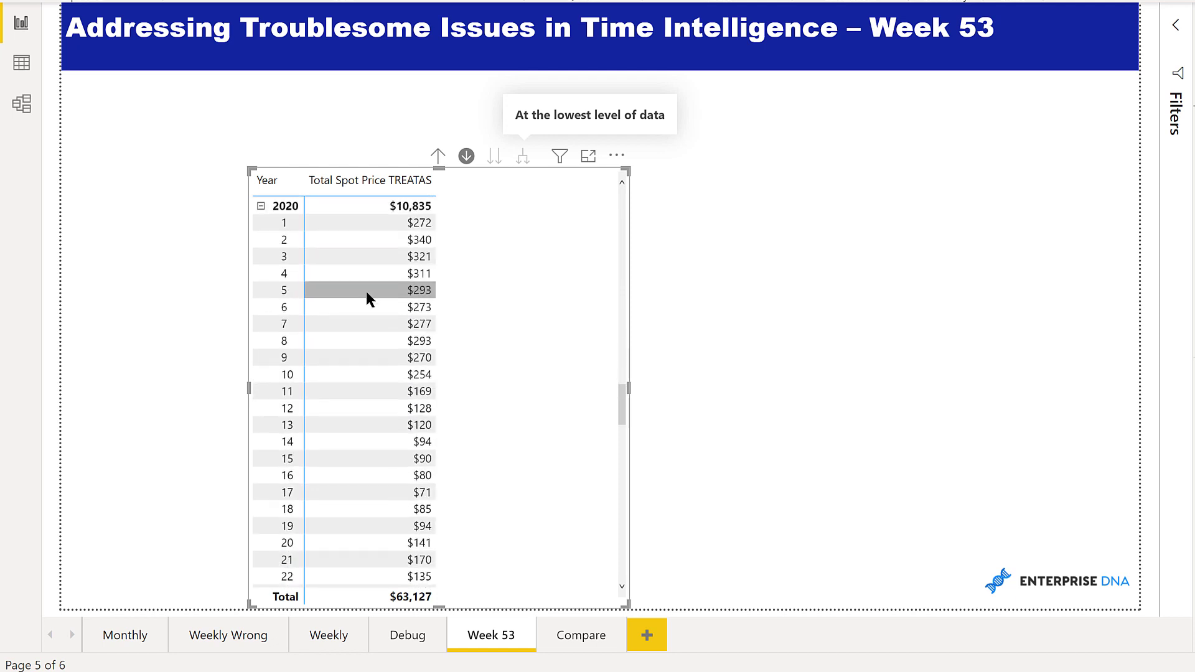
{"action": "scroll", "coordinate": [369, 285], "scroll_direction": "up", "scroll_amount": 4}
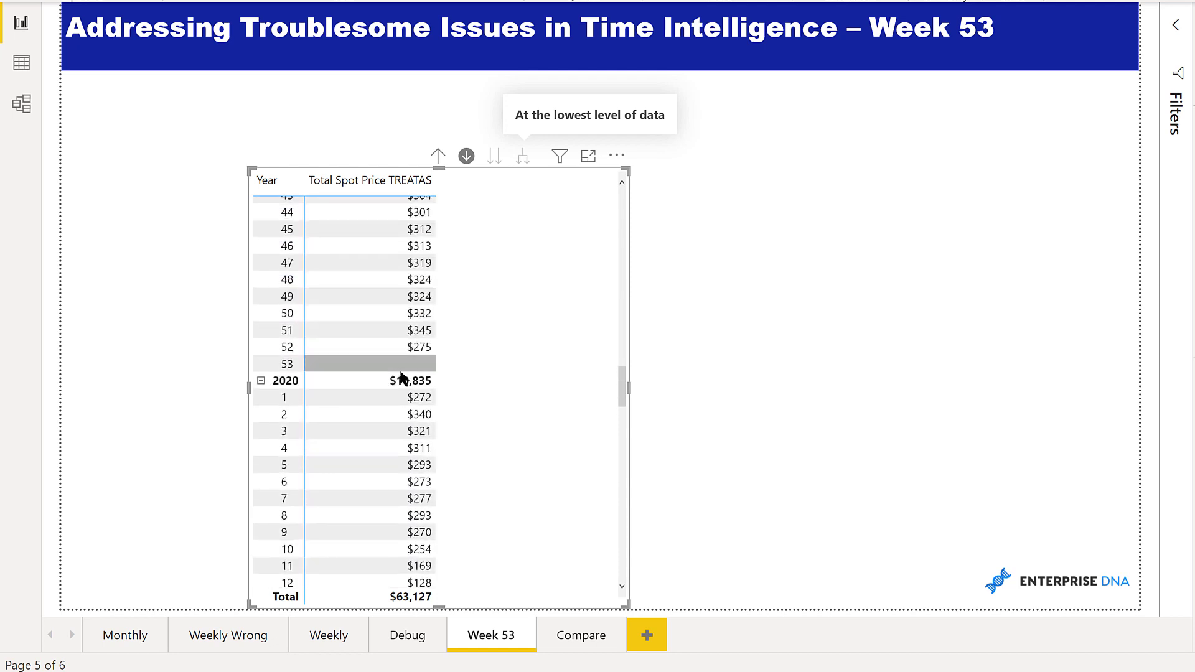
{"action": "scroll", "coordinate": [400, 377], "scroll_direction": "down", "scroll_amount": 13}
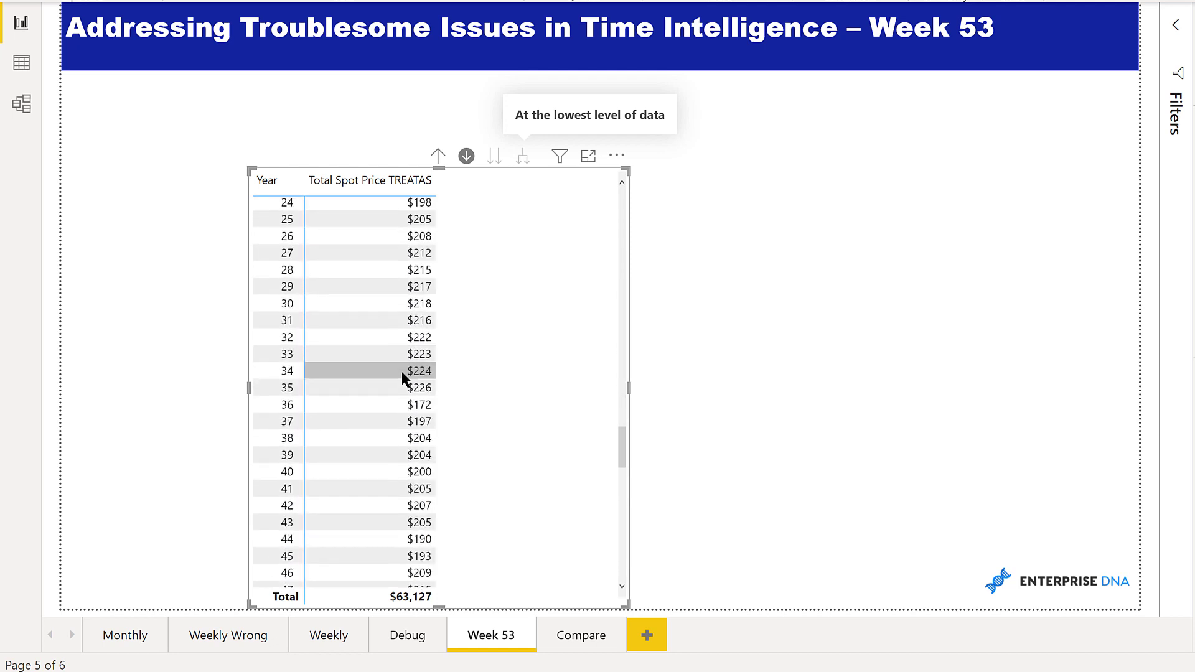
{"action": "scroll", "coordinate": [404, 374], "scroll_direction": "down", "scroll_amount": 6}
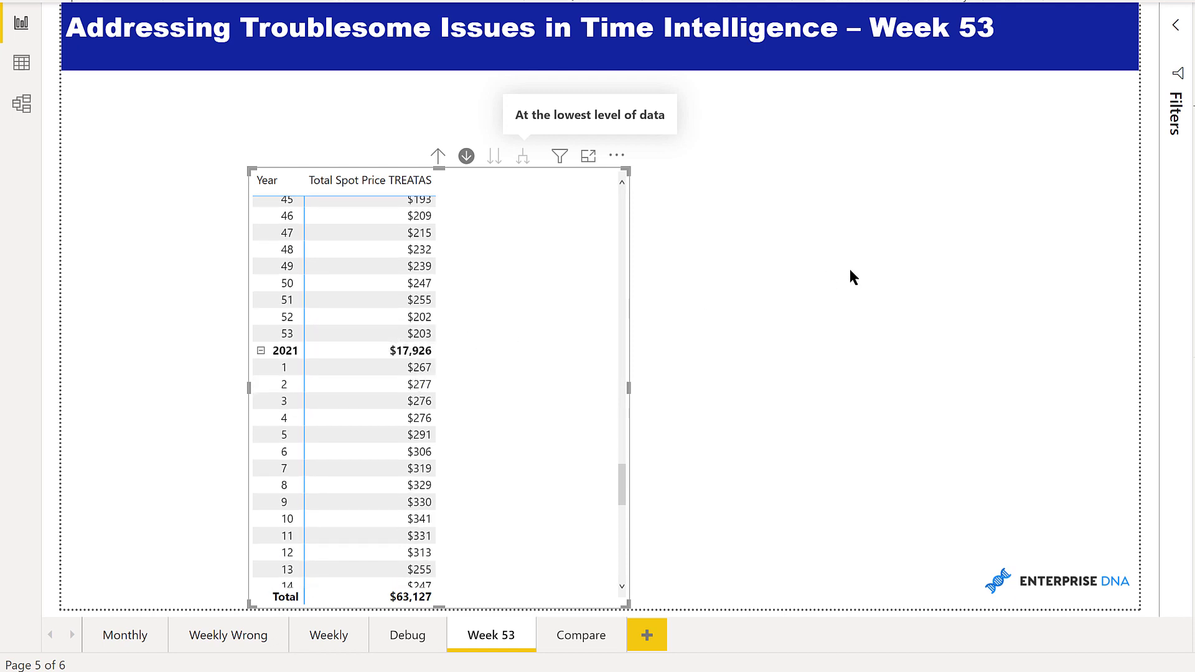
{"action": "left_click", "coordinate": [901, 267]}
{"action": "mouse_move", "coordinate": [593, 584]}
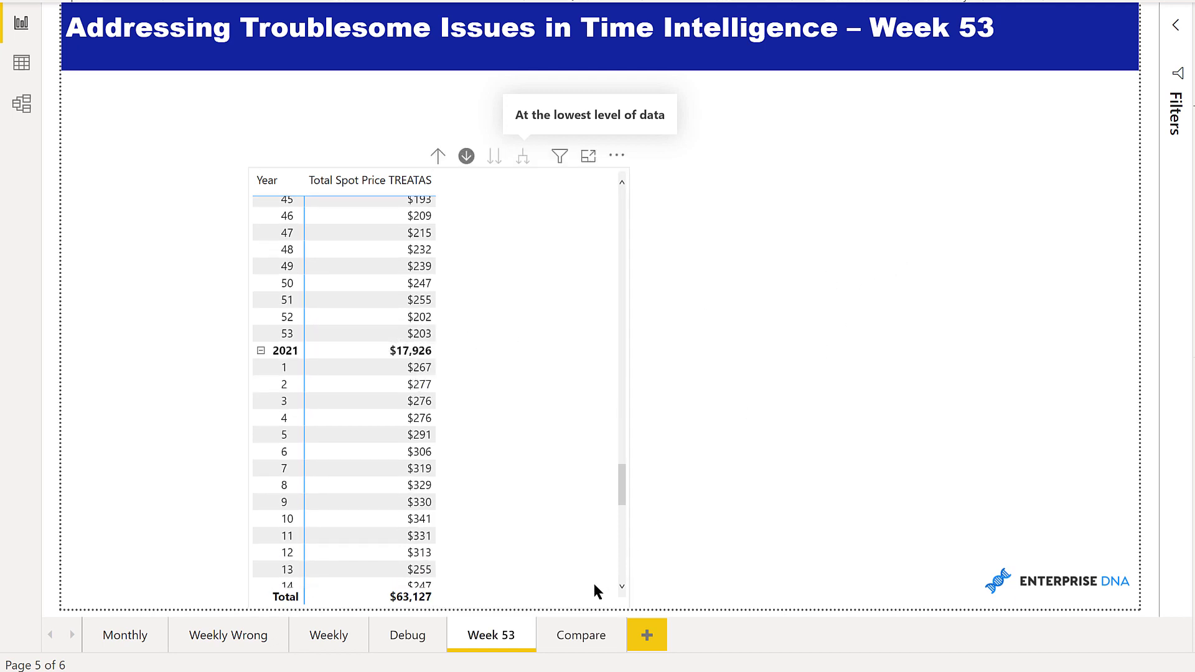
{"action": "left_click", "coordinate": [583, 609]}
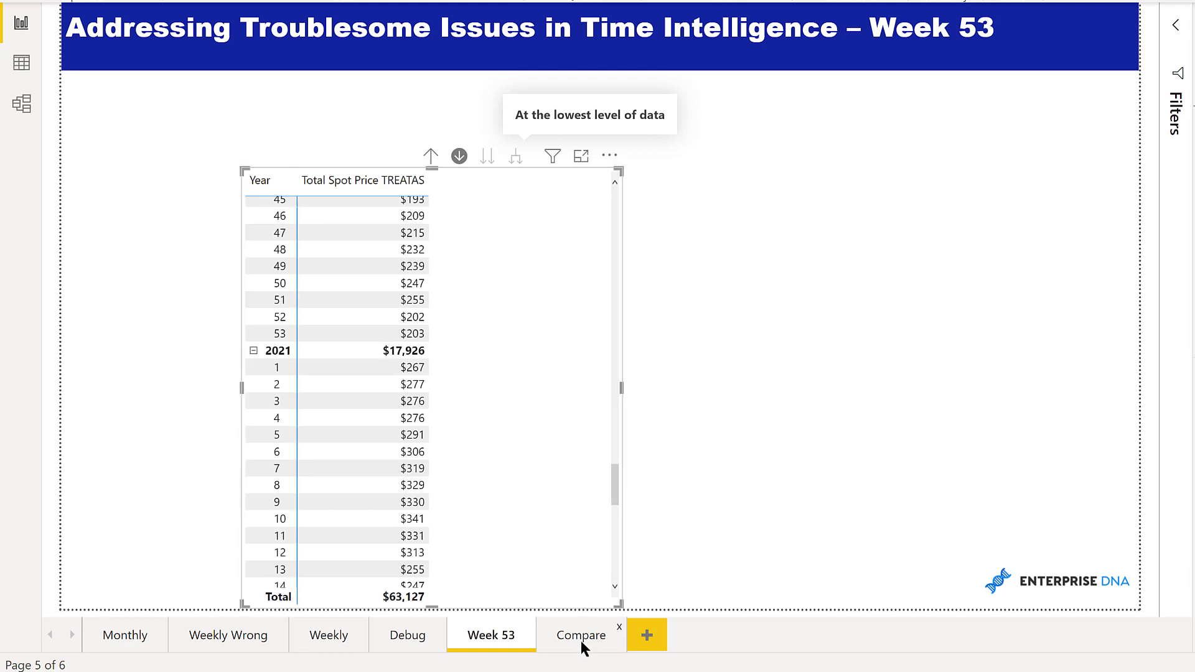
Switch to the Compare page to view both Total Spot Price matrices side by side
{"action": "left_click", "coordinate": [581, 636]}
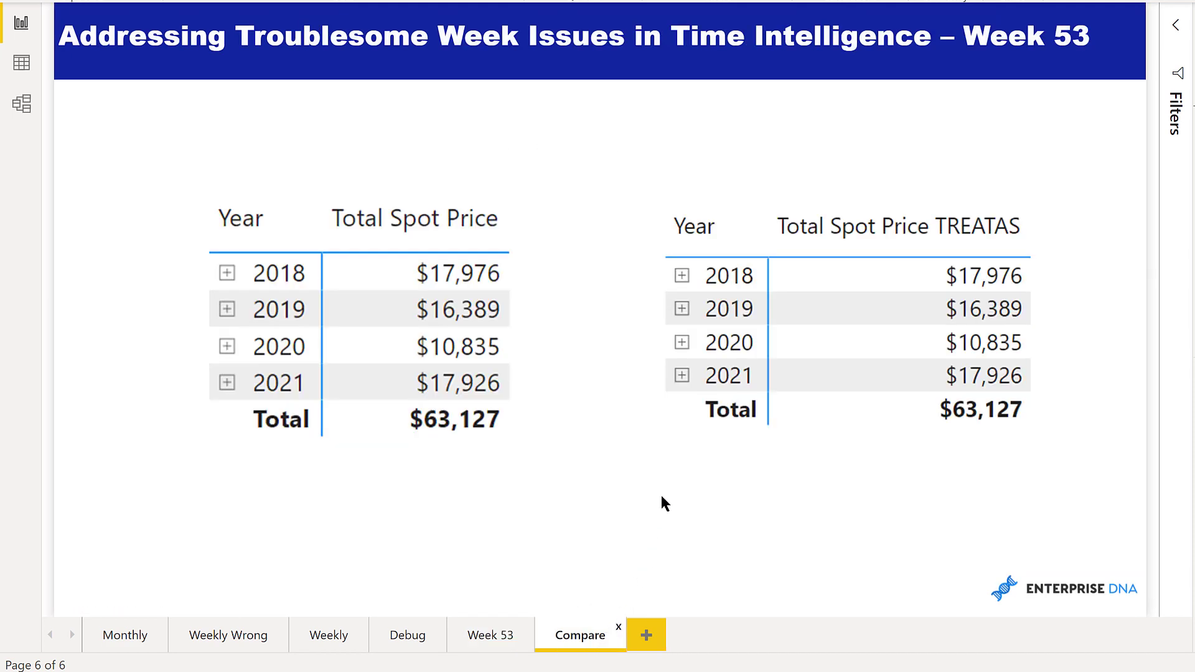